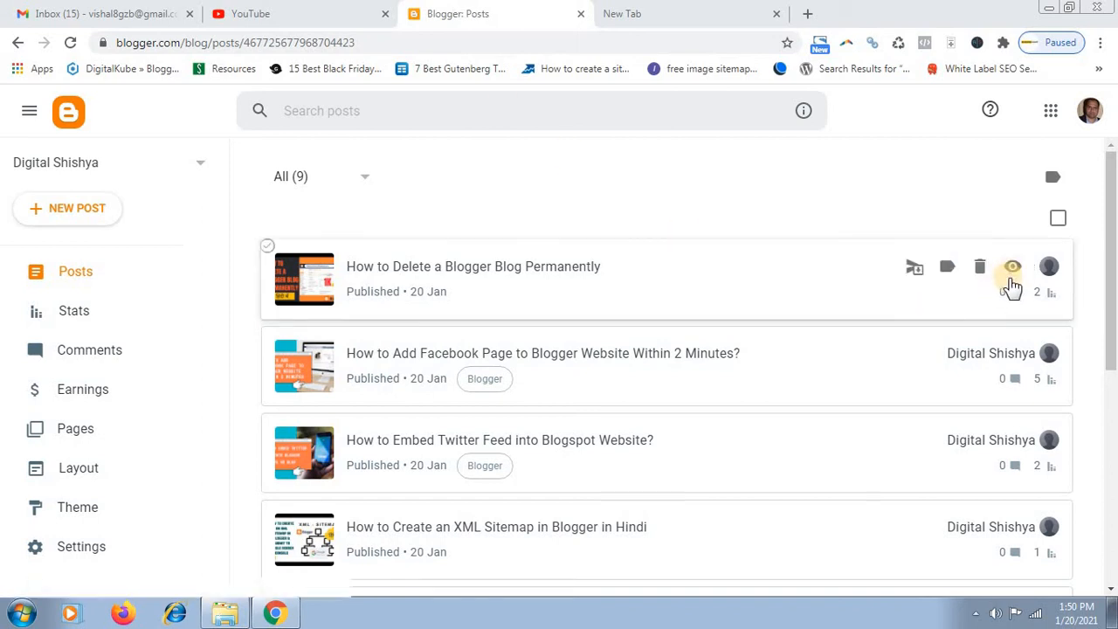
View the published post "How to Add Facebook Page to Blogger Website Within 2 Minutes?" and examine the date and slug in its URL
click(1015, 355)
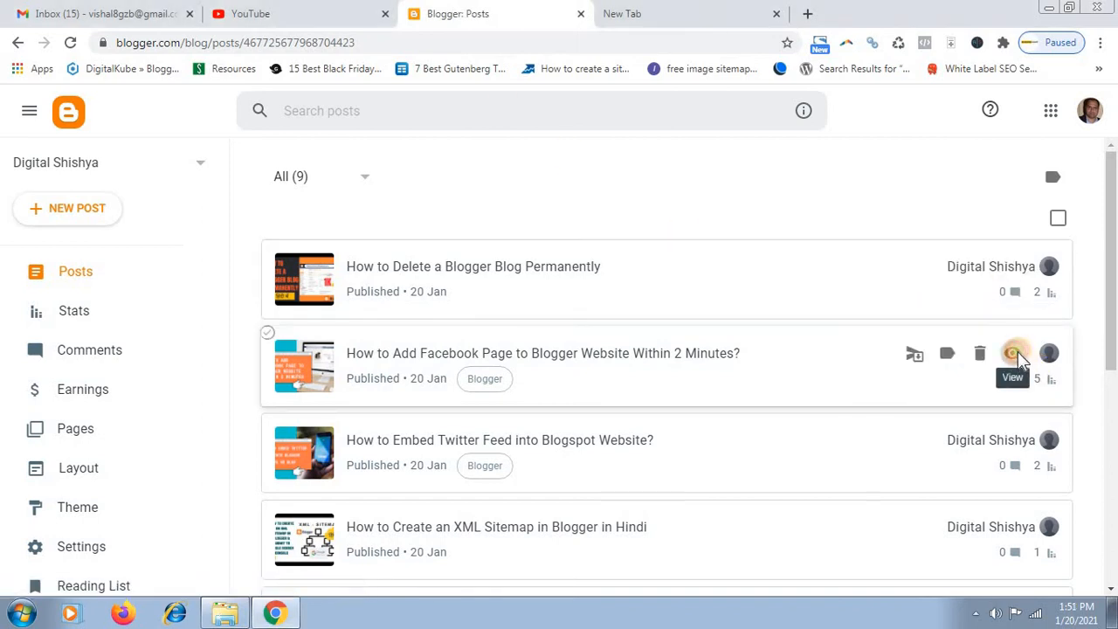
click(174, 43)
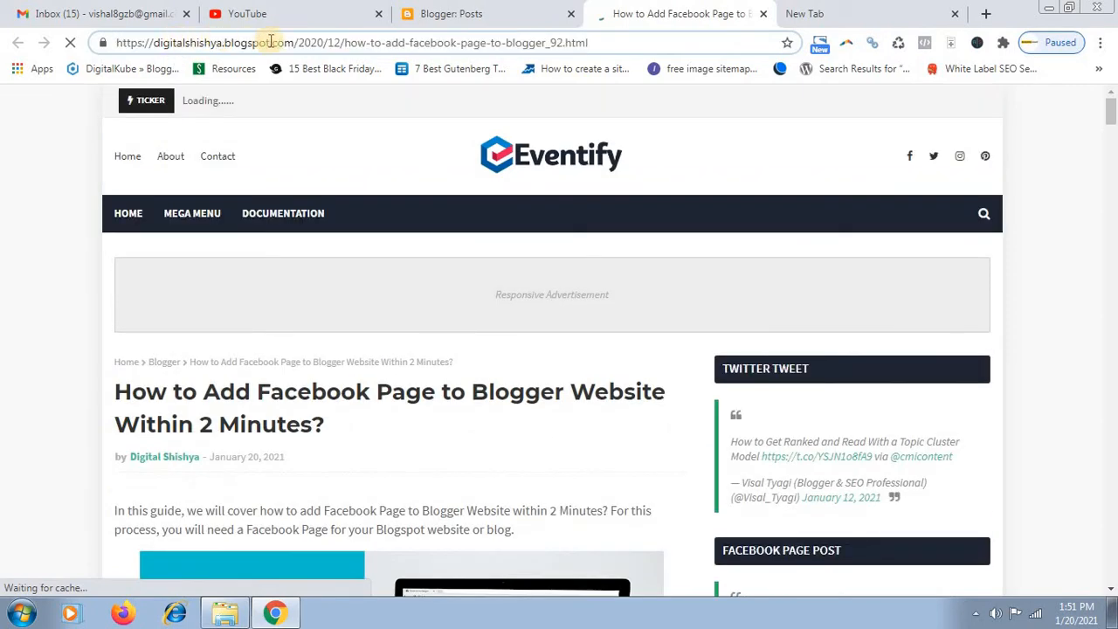
drag(298, 42, 337, 42)
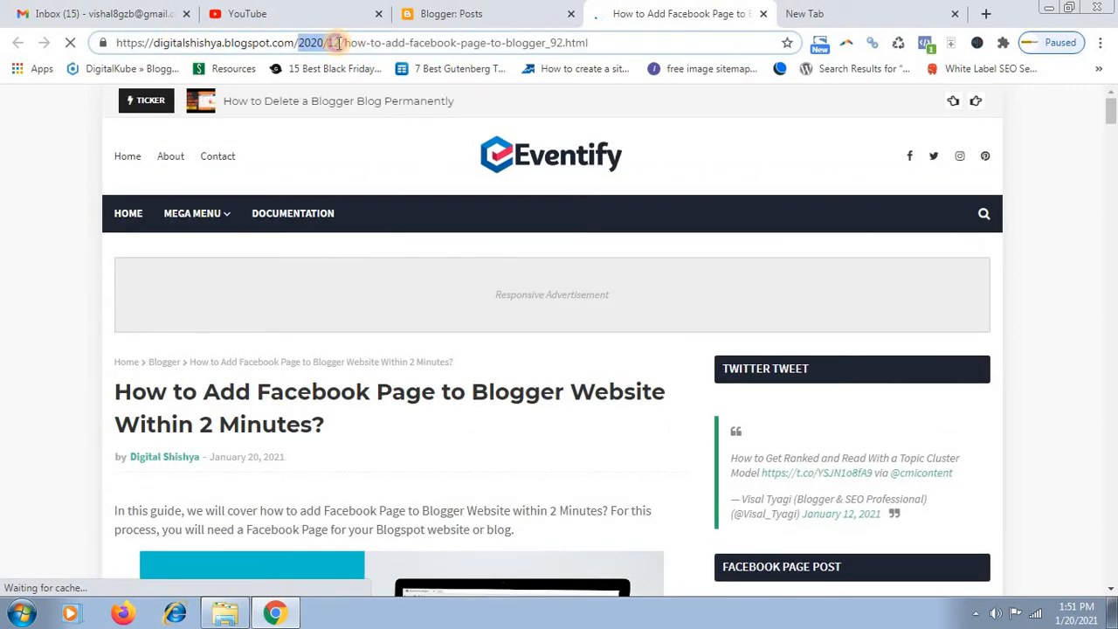
click(335, 42)
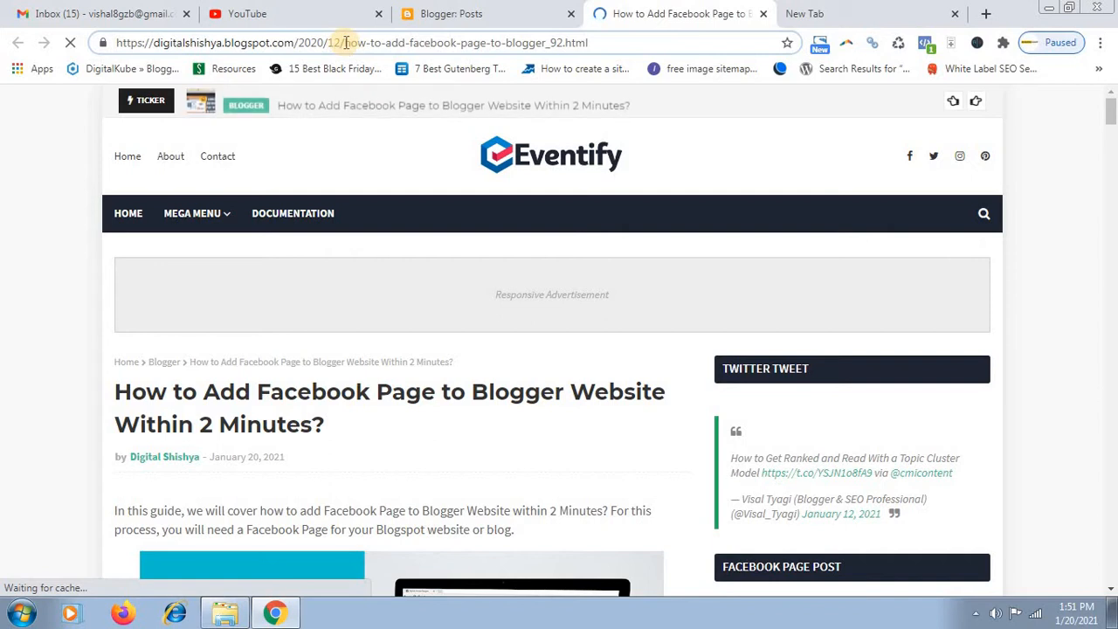
drag(344, 42, 598, 44)
click(599, 43)
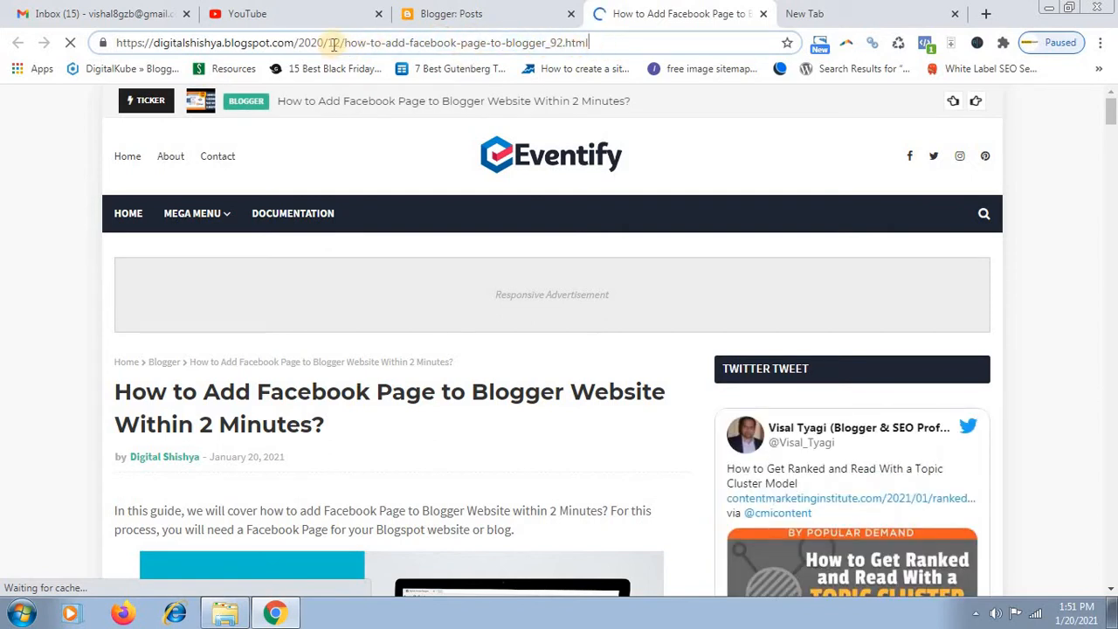
drag(299, 43, 342, 43)
click(715, 113)
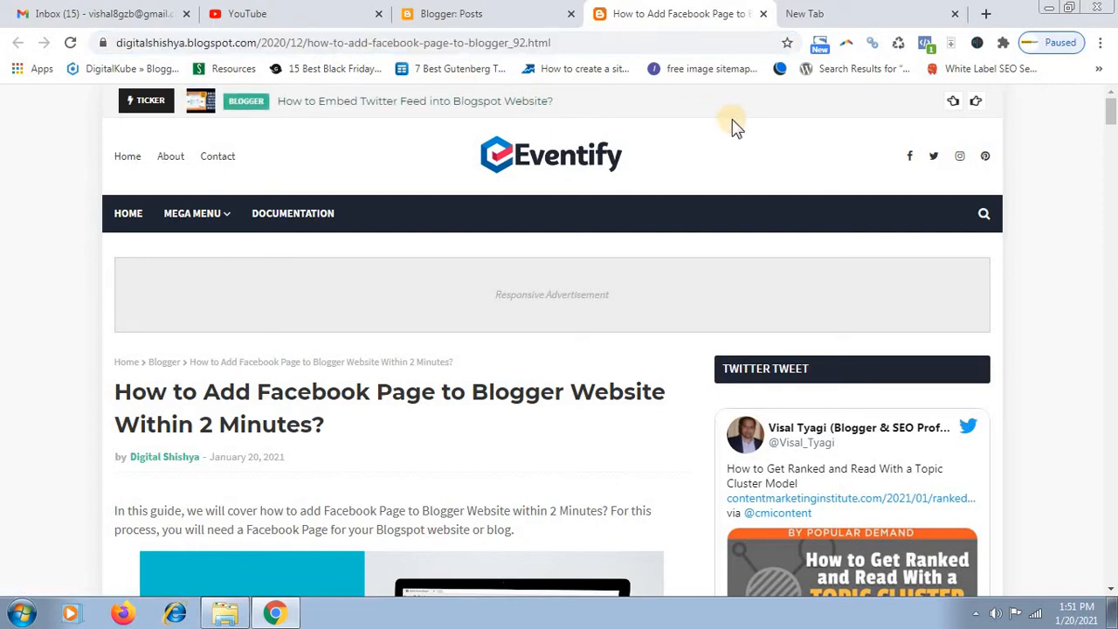
Return to Blogger, create a new page and examine its search description and options settings
click(492, 10)
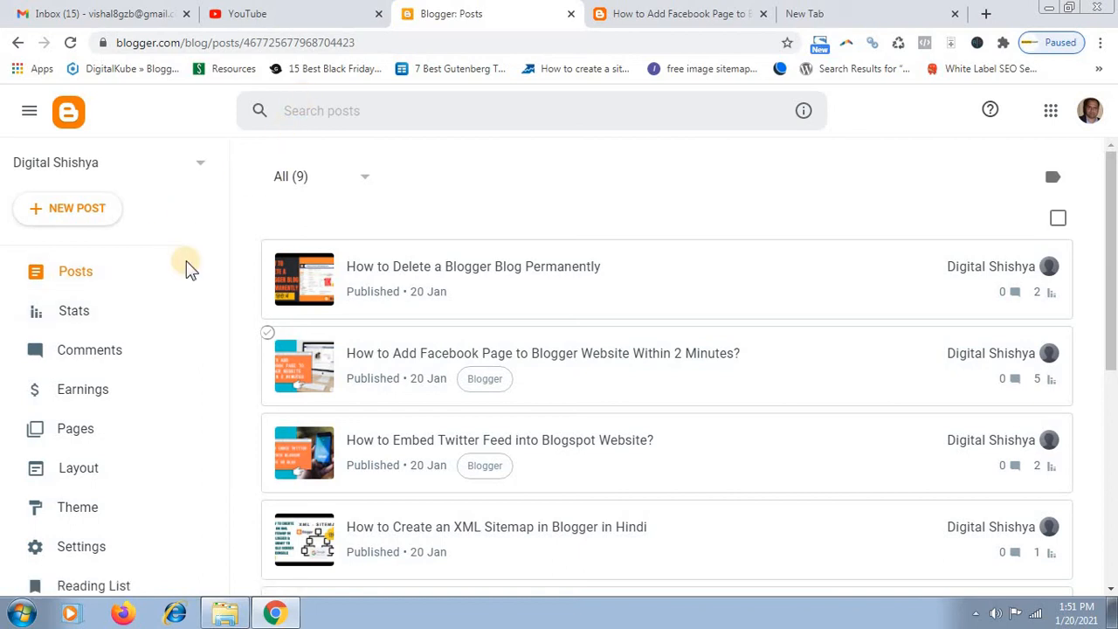
click(107, 433)
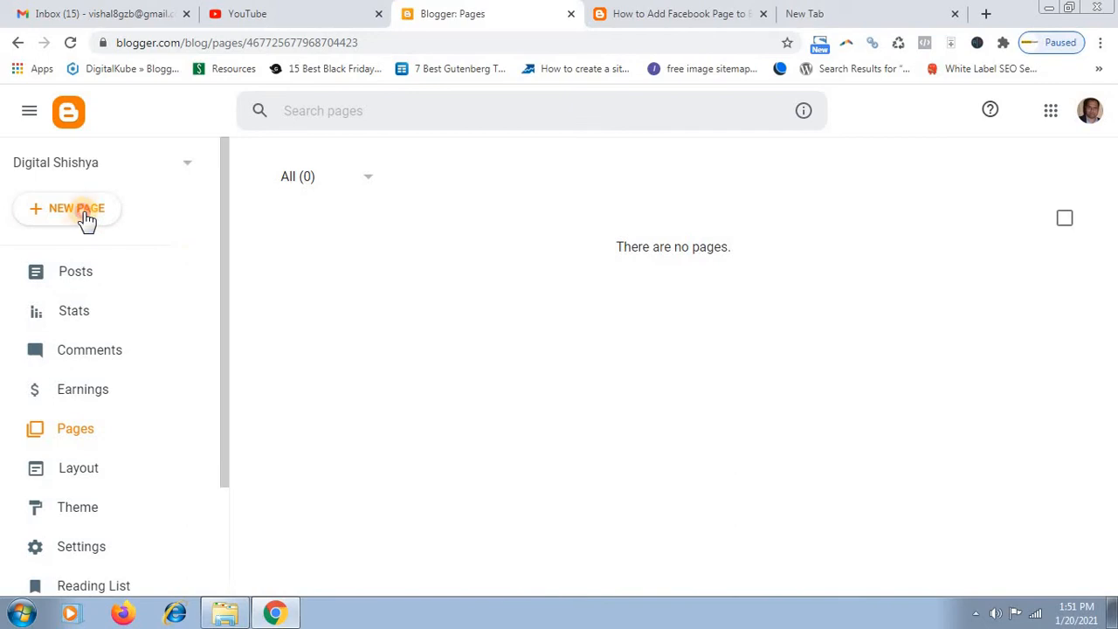
click(83, 214)
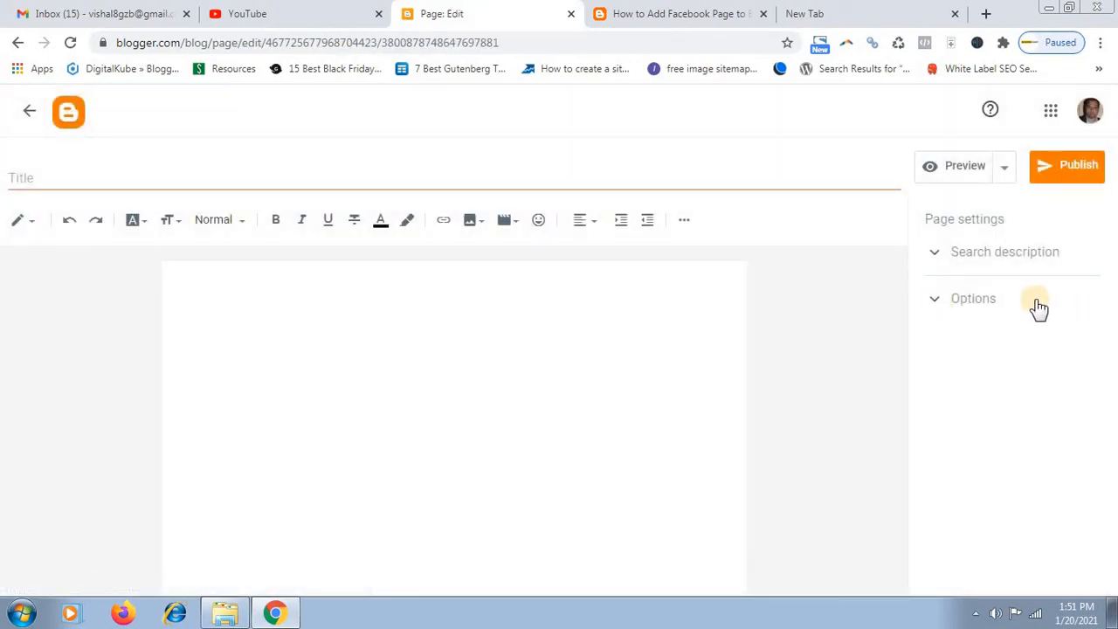
click(1018, 257)
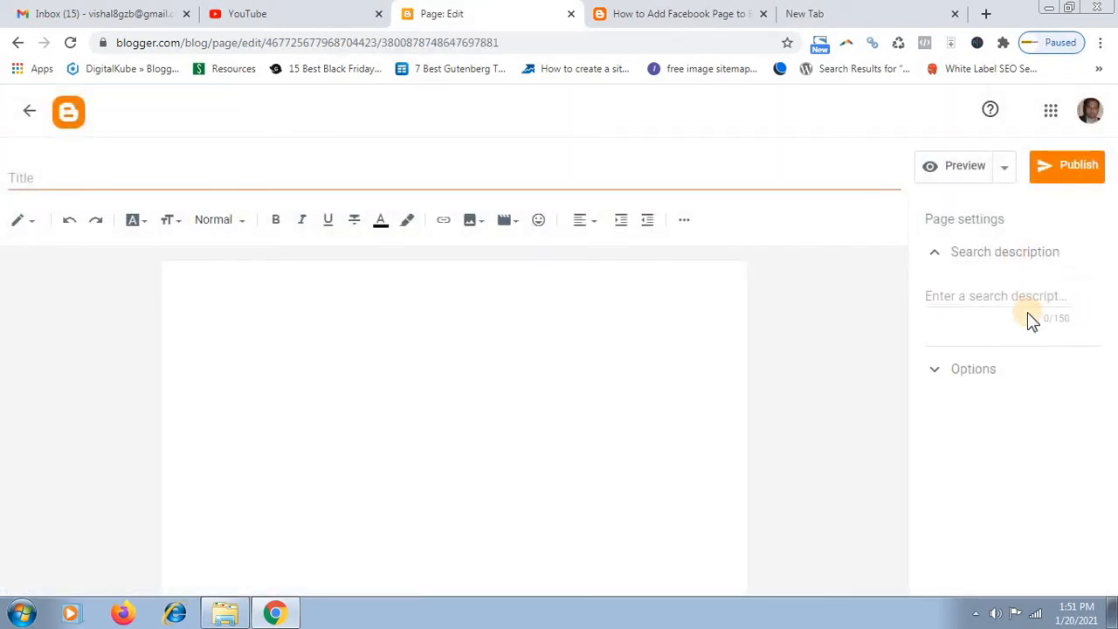
click(952, 370)
Leave the page editor, discard the untitled draft page and return to the list of posts
click(27, 111)
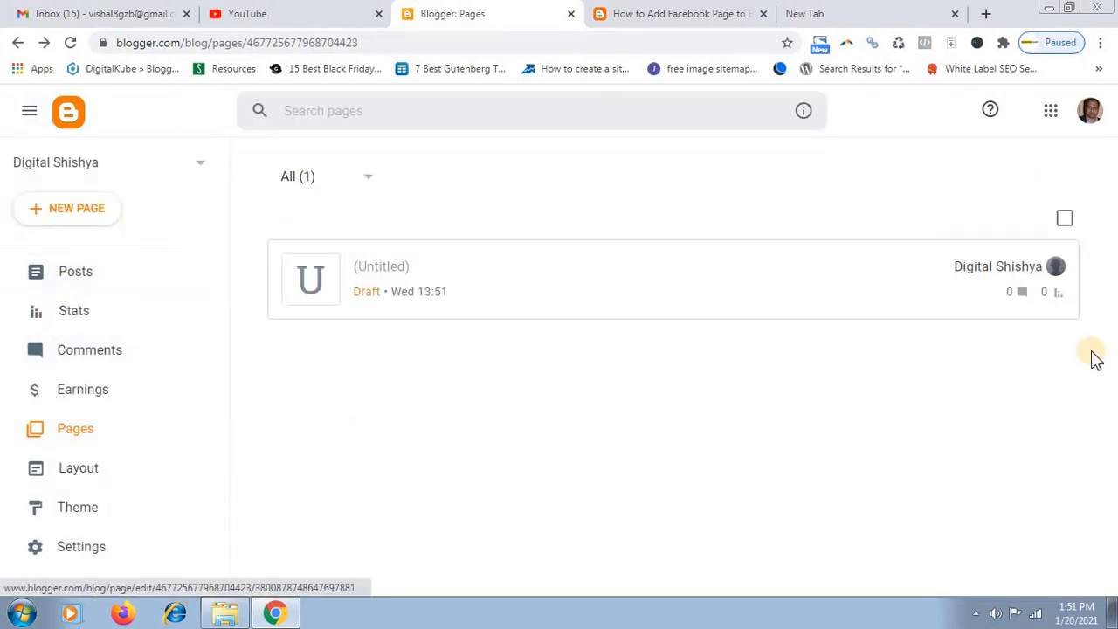
click(994, 271)
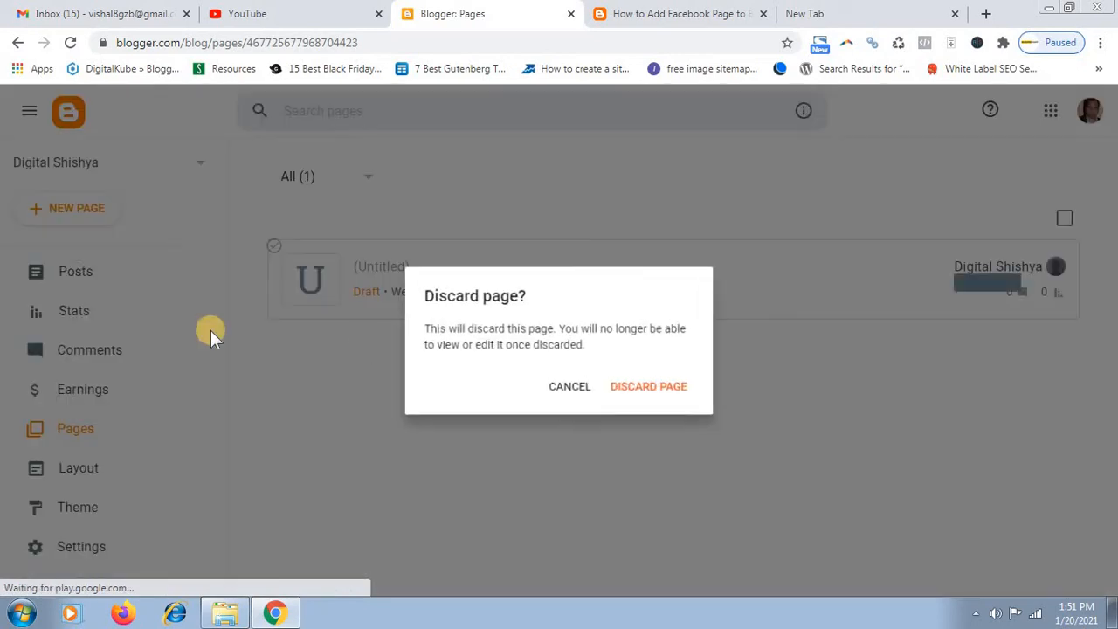
click(686, 396)
click(77, 271)
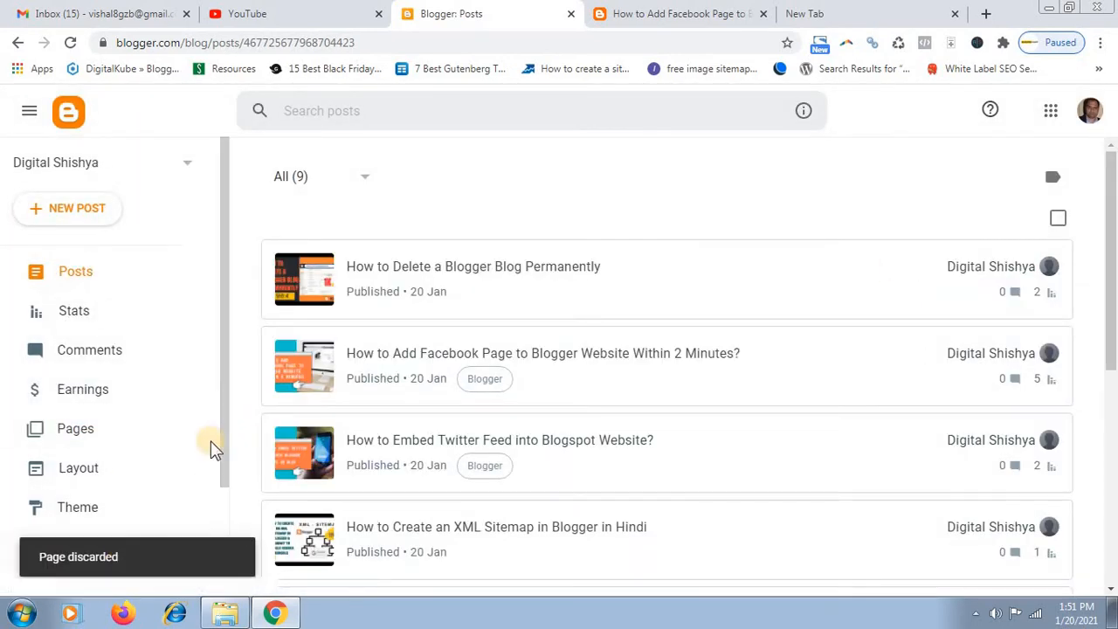
Create a new post titled "How to Install Google Analytics 4 on Blogger"
drag(224, 369, 243, 282)
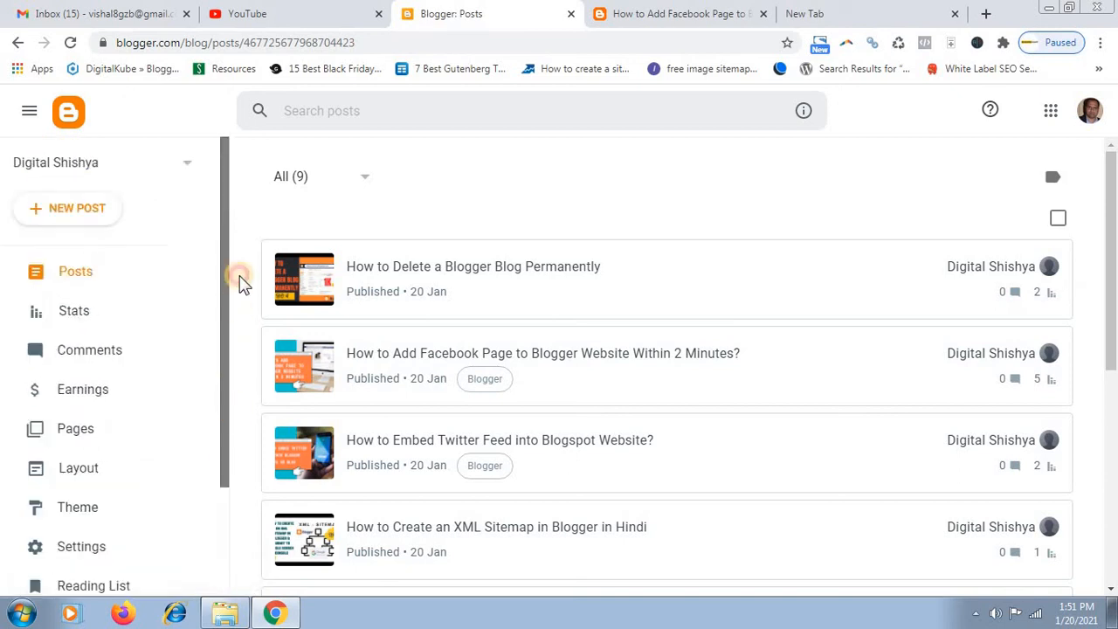
click(68, 211)
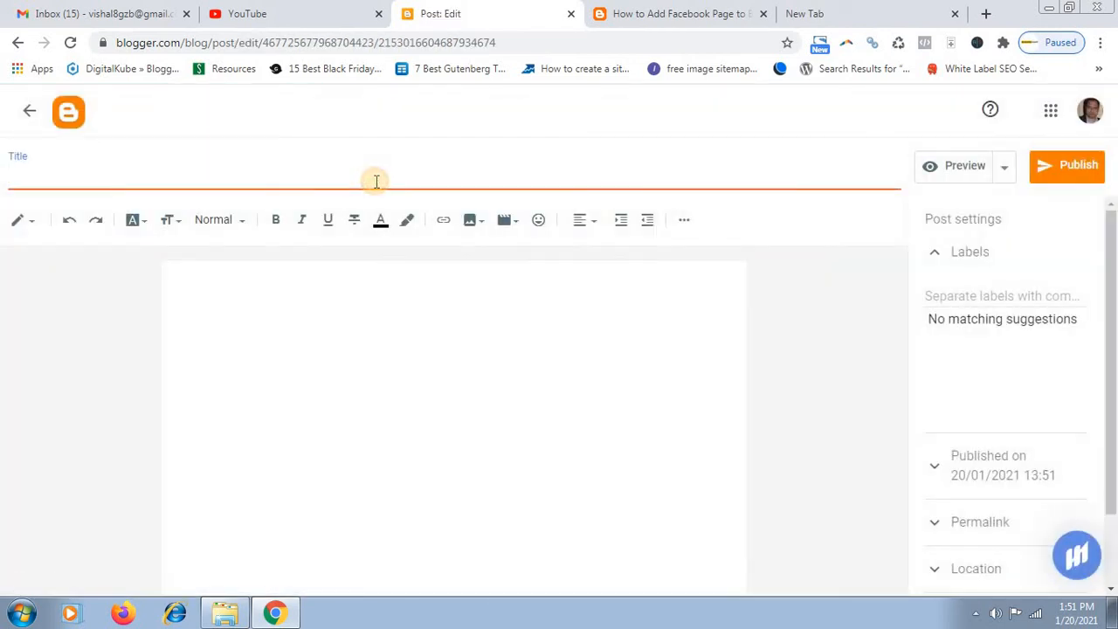
text(h)
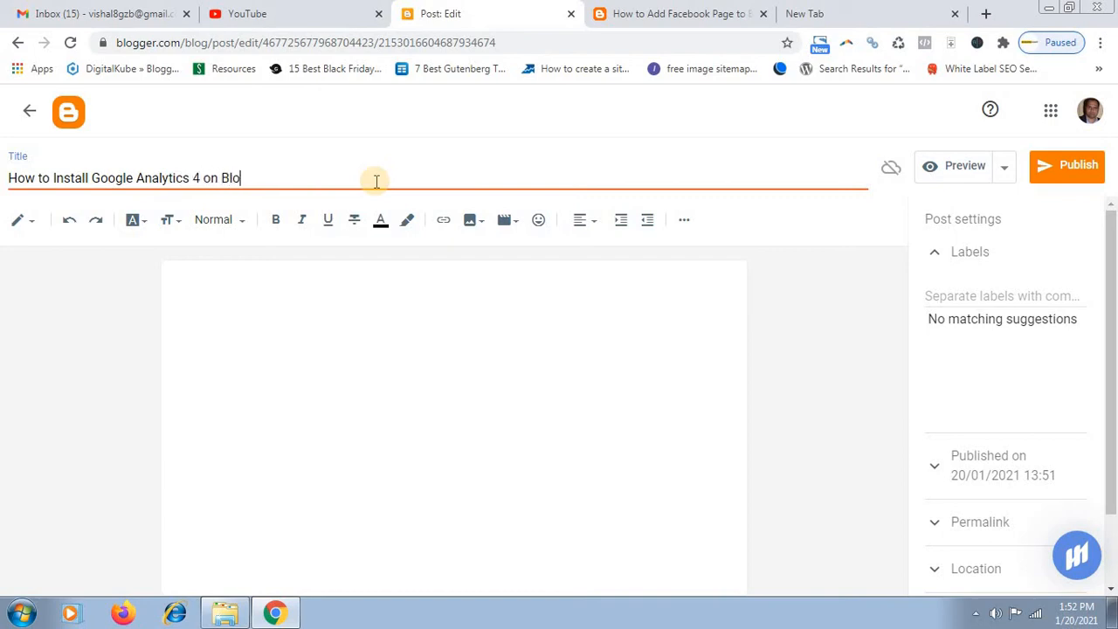
Insert the uploaded YouTube video "How to Install Google Analytics 4 on Blogger" into the post body
click(473, 223)
click(508, 222)
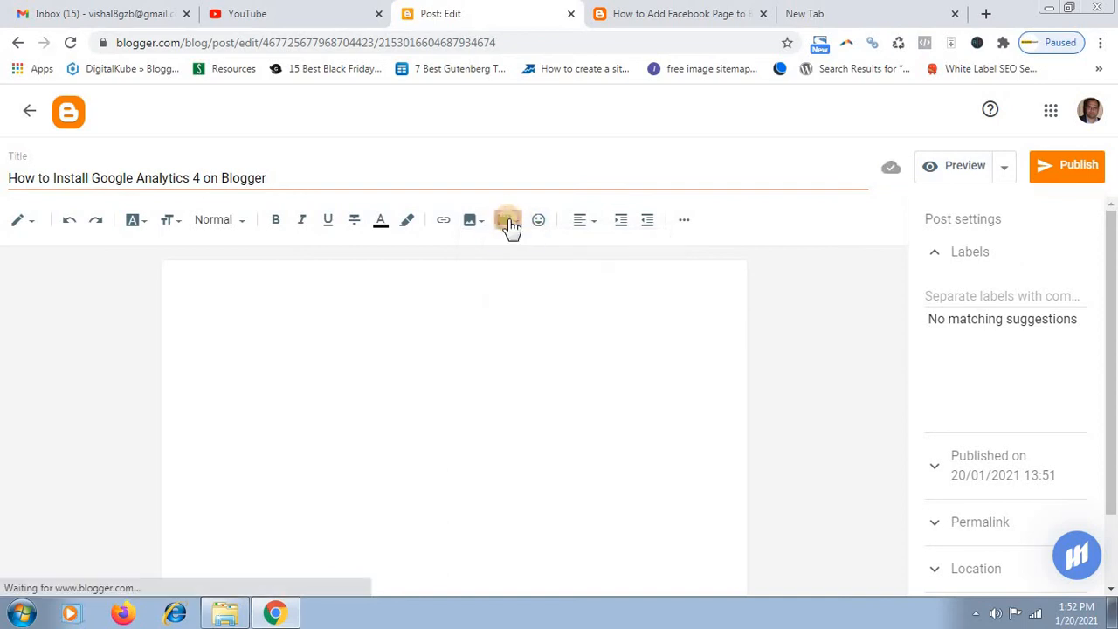
click(508, 222)
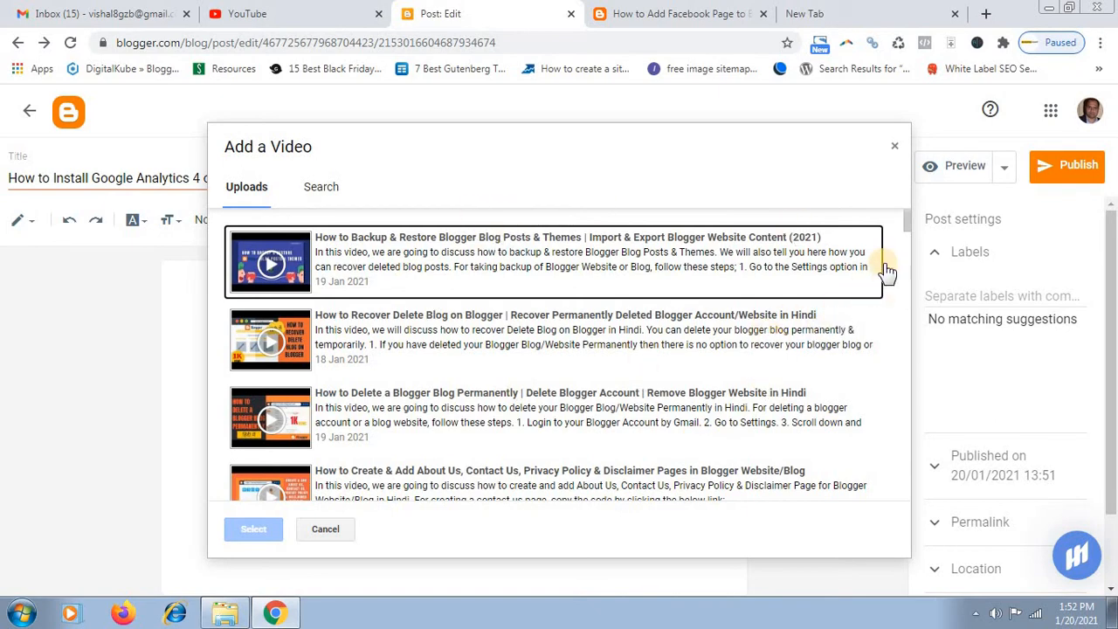
drag(904, 214, 949, 427)
click(461, 324)
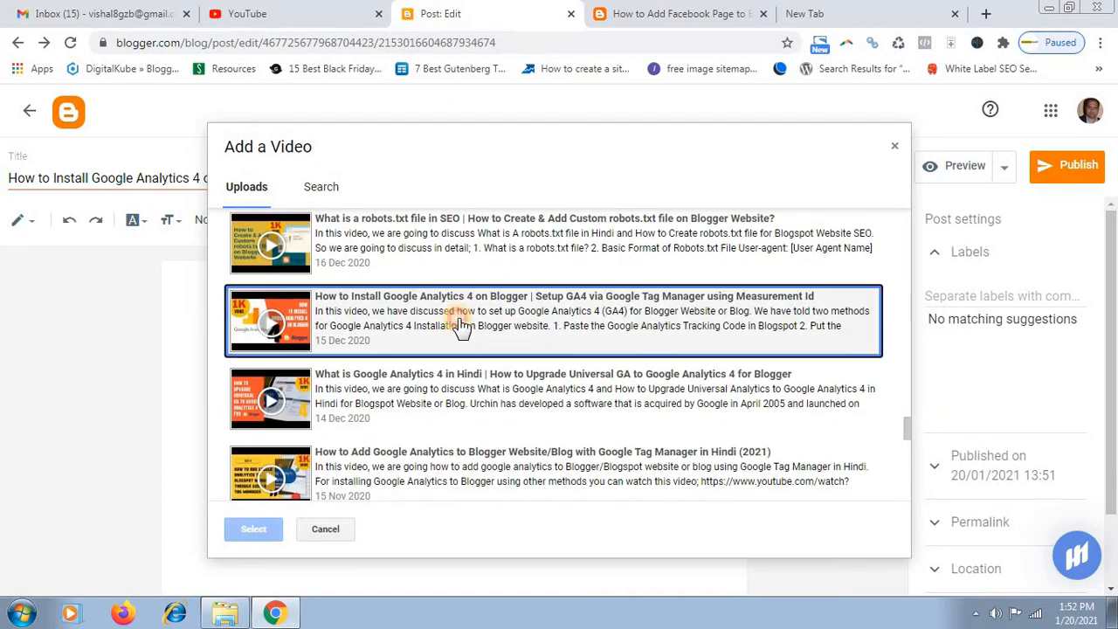
click(252, 528)
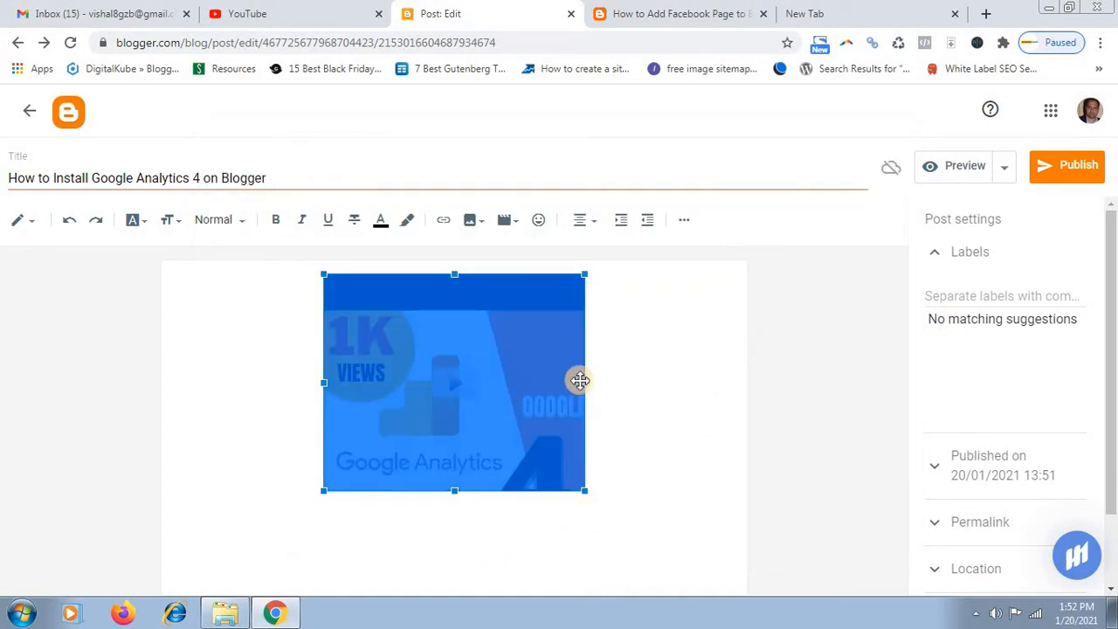
Enlarge the embedded video in width and height so the whole thumbnail fits in its frame
drag(583, 380, 689, 399)
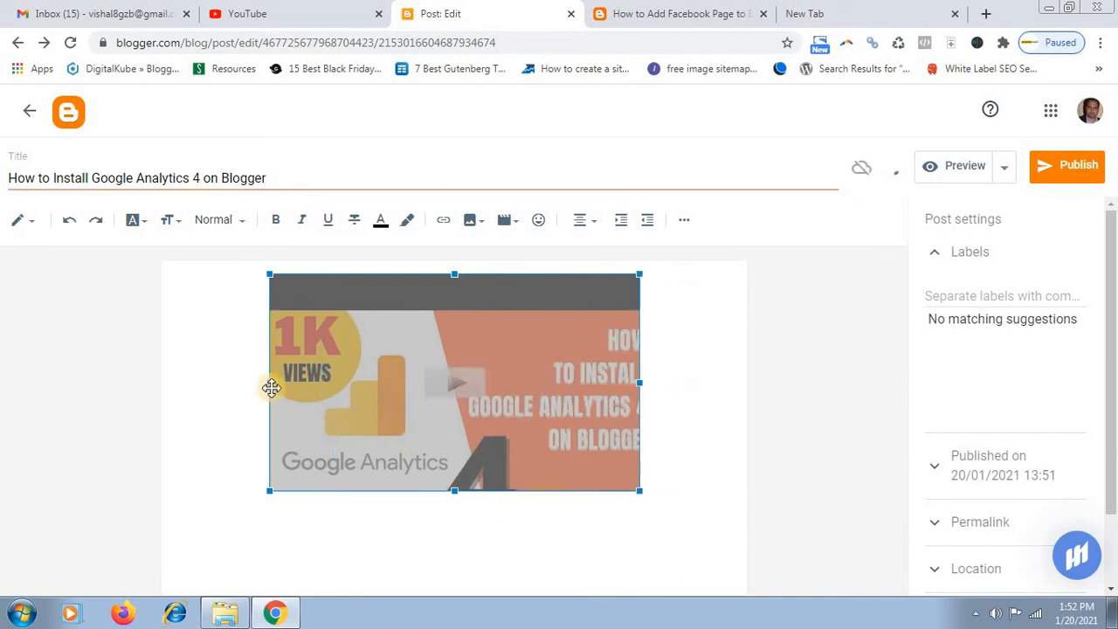
drag(270, 388, 242, 385)
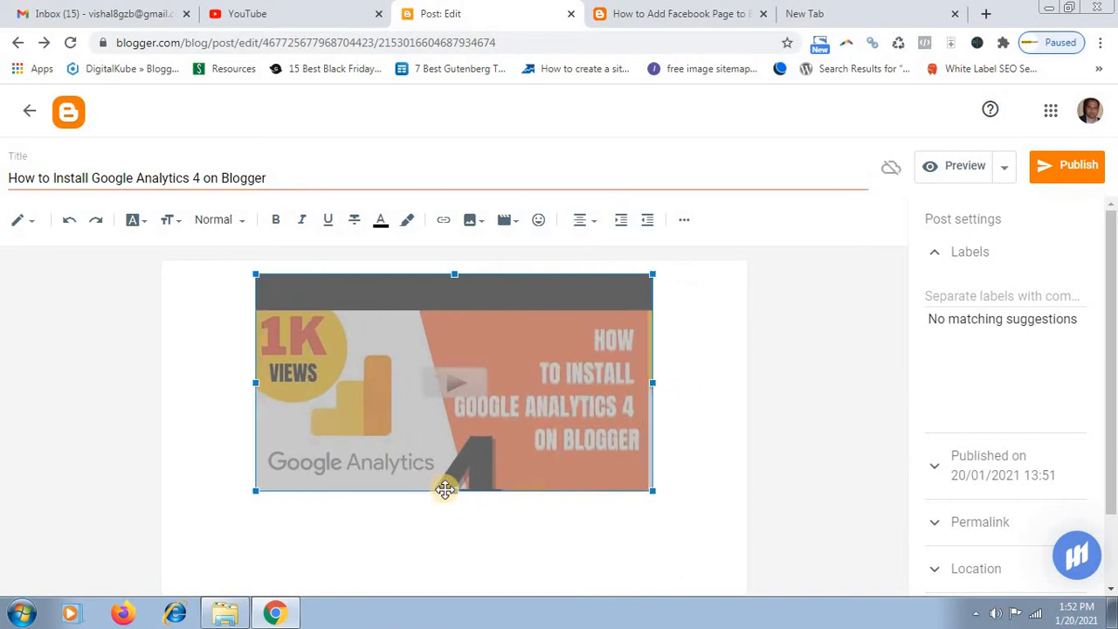
drag(454, 489, 476, 582)
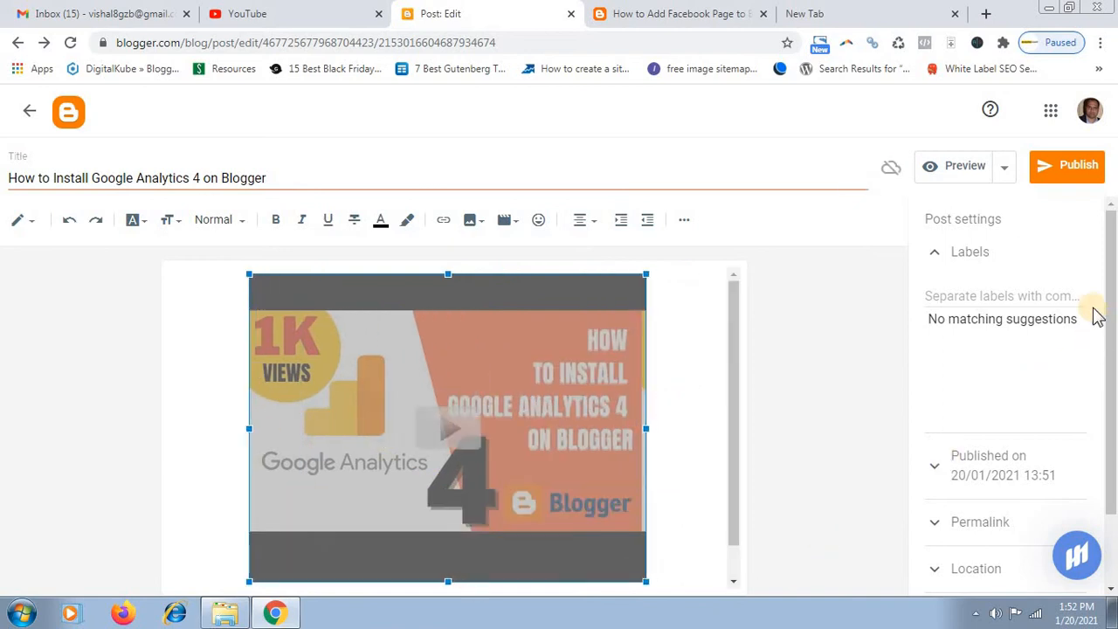
Show the post's permalink settings, keep Automatic permalink, and publish the post
scroll(1114, 376, down, 1)
click(969, 437)
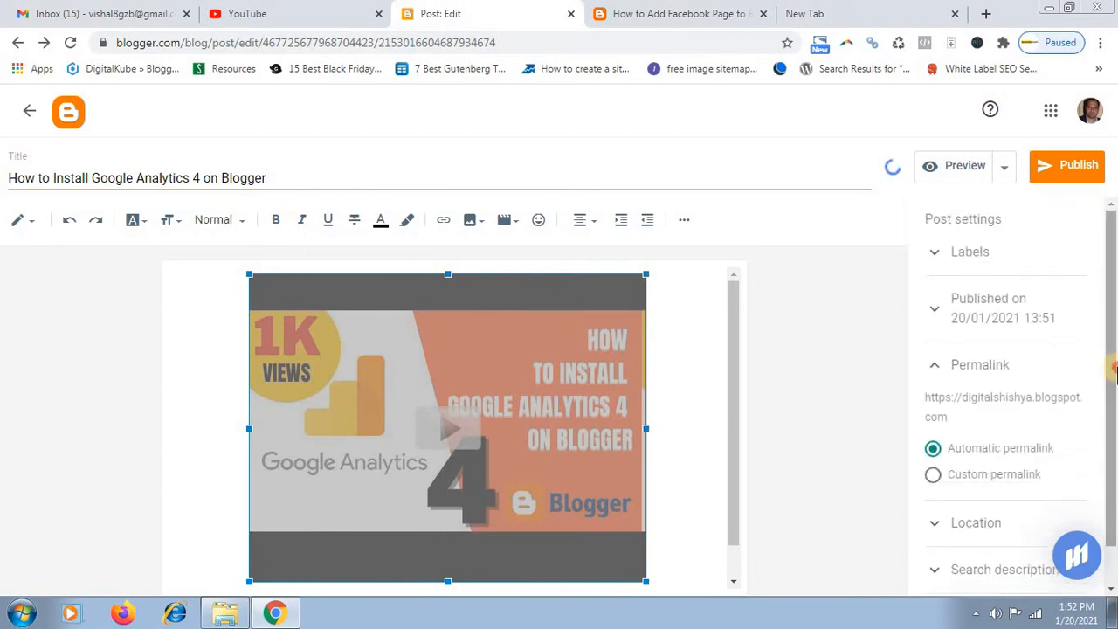
scroll(1111, 391, down, 1)
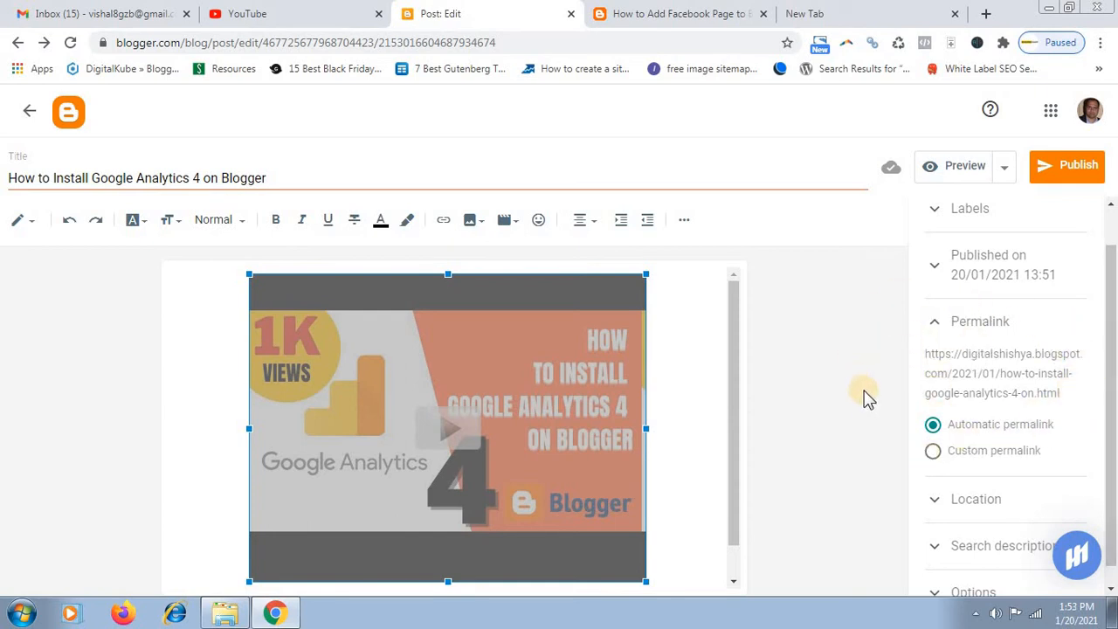
click(1062, 166)
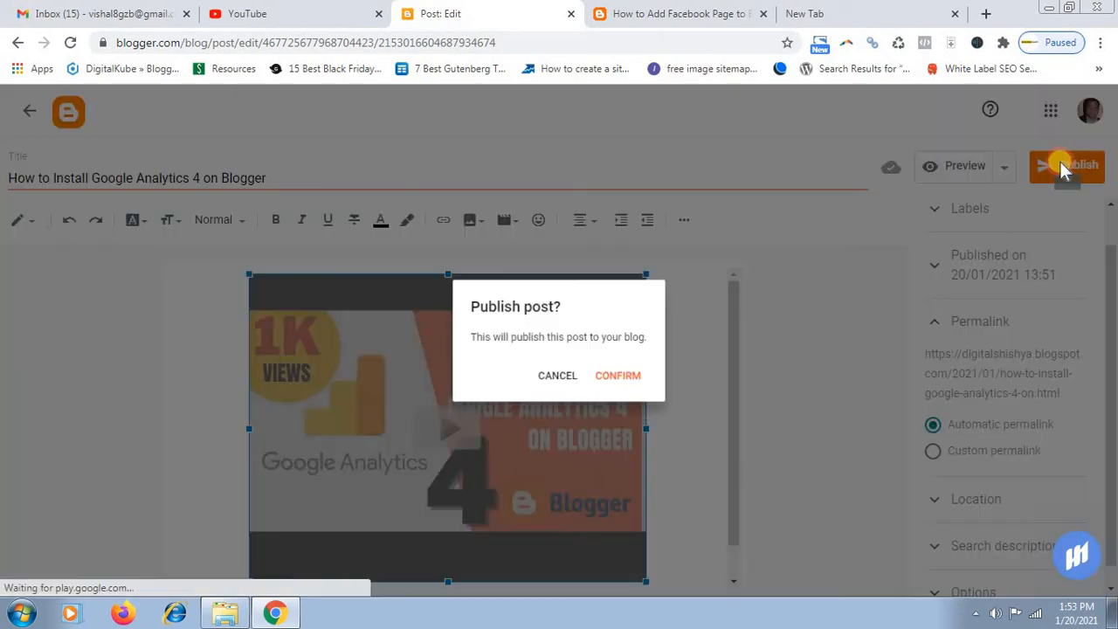
click(644, 387)
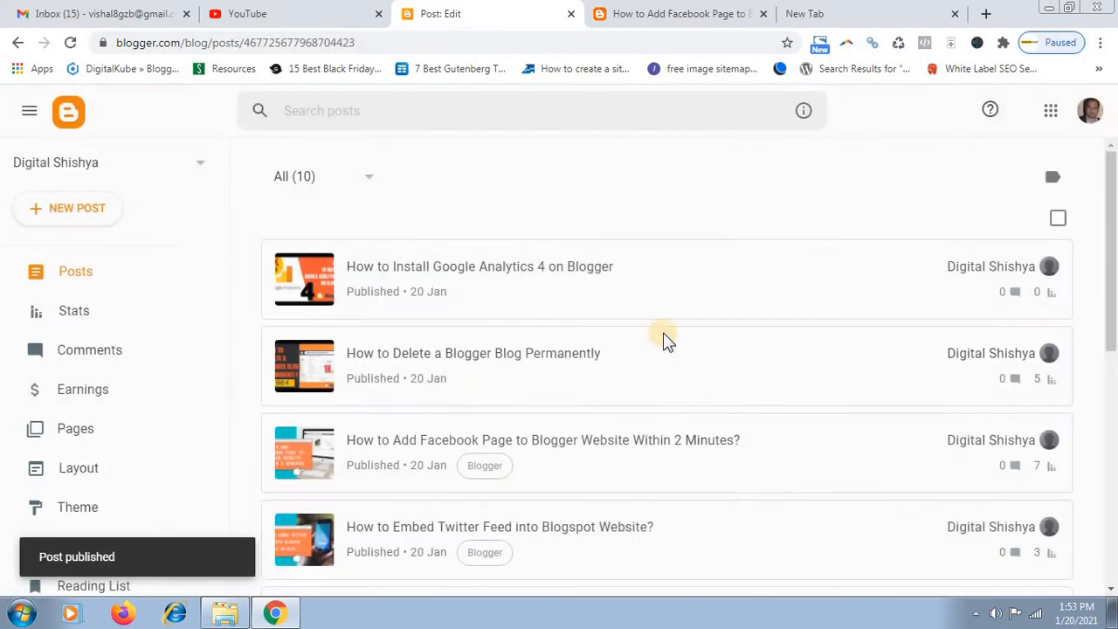
View the published Google Analytics 4 post and examine the slug in its URL
click(590, 41)
click(424, 42)
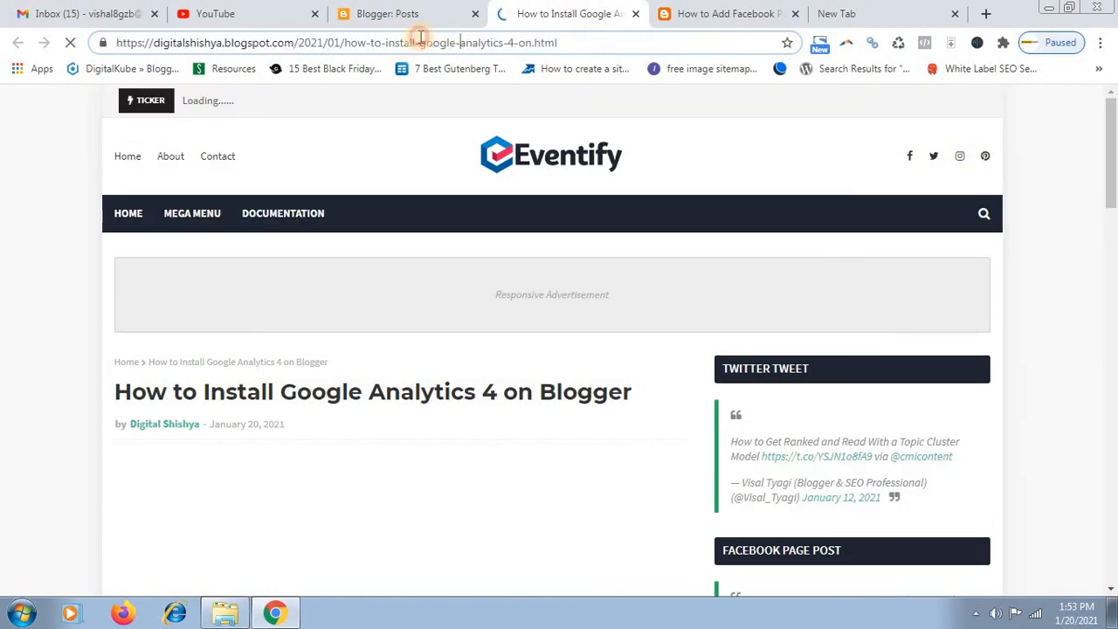
drag(346, 42, 534, 48)
click(702, 43)
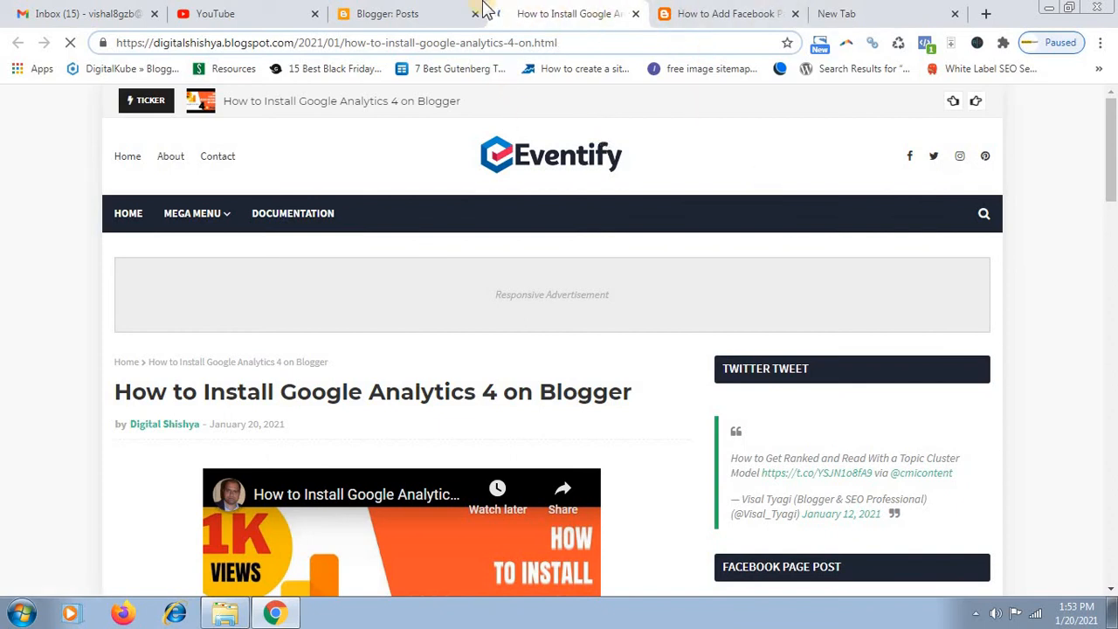
Reopen "How to Install Google Analytics 4 on Blogger" for editing and show its permalink in the post settings
click(450, 12)
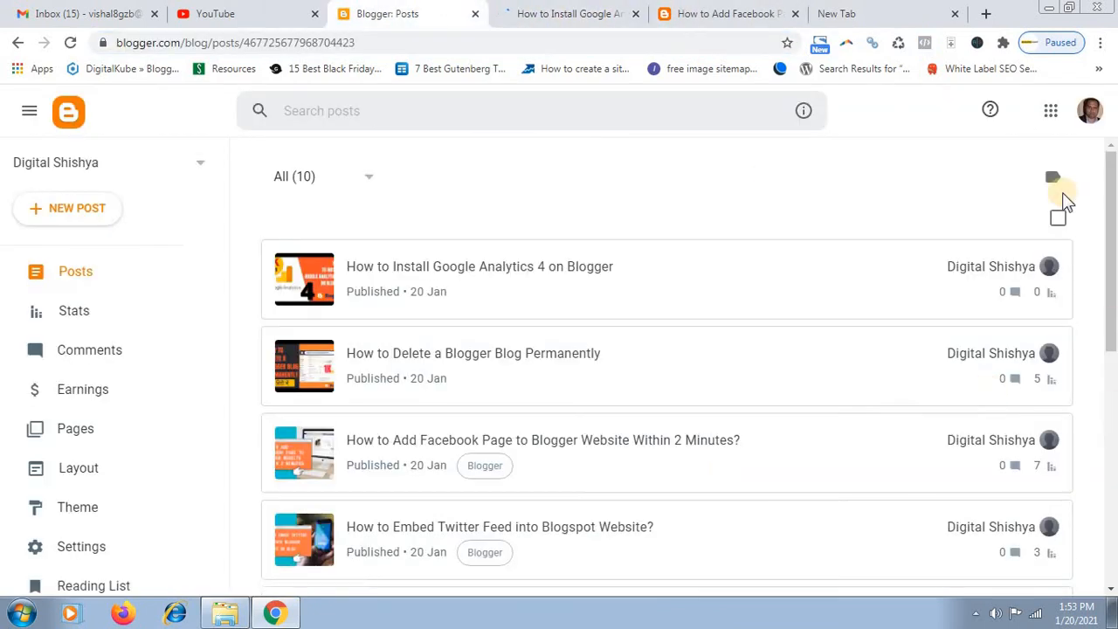
click(551, 265)
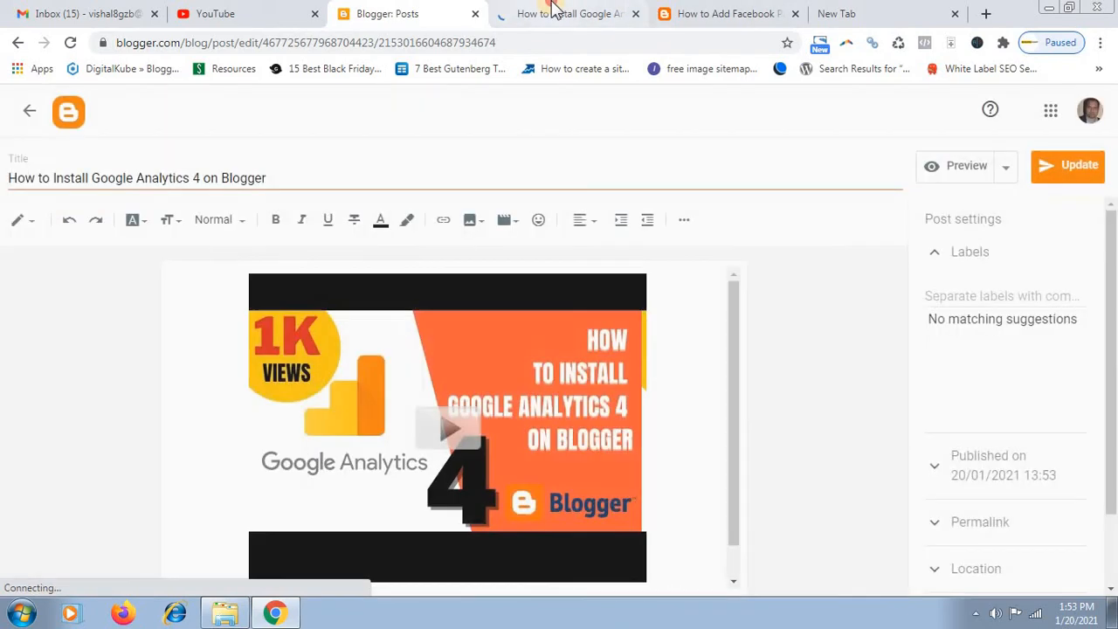
click(544, 14)
click(422, 12)
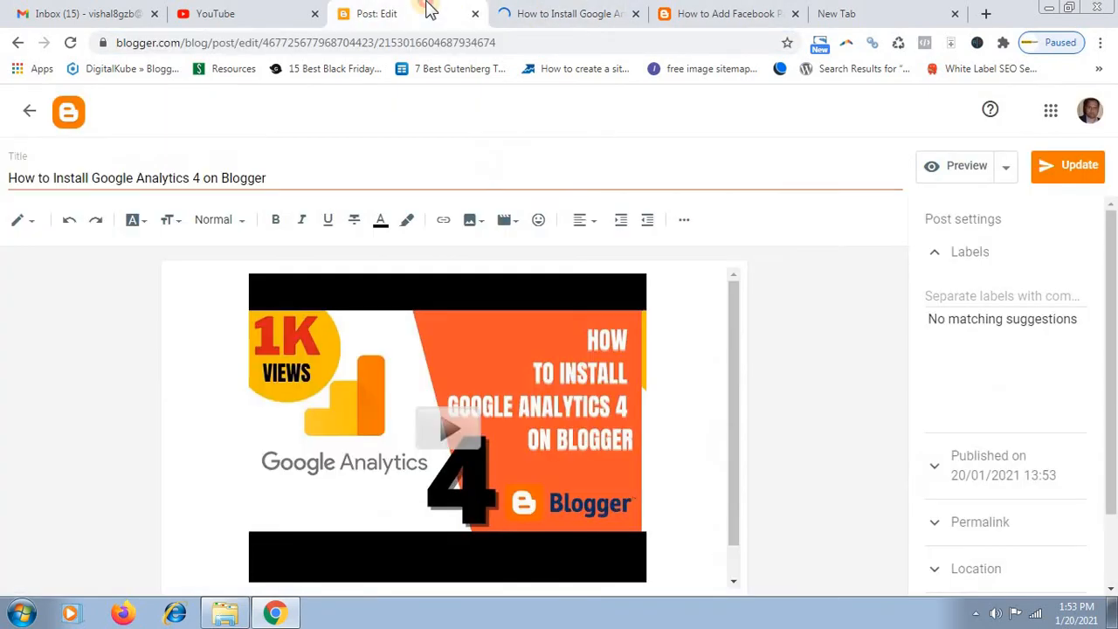
scroll(1031, 467, down, 1)
click(1014, 432)
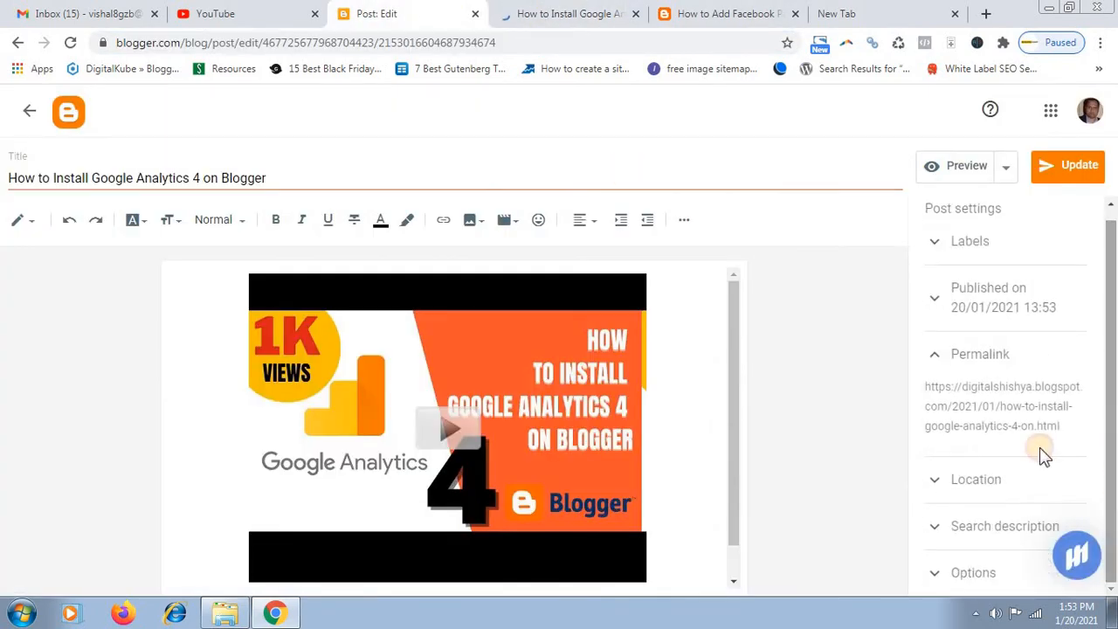
Revert the published Google Analytics 4 post to draft
click(1005, 168)
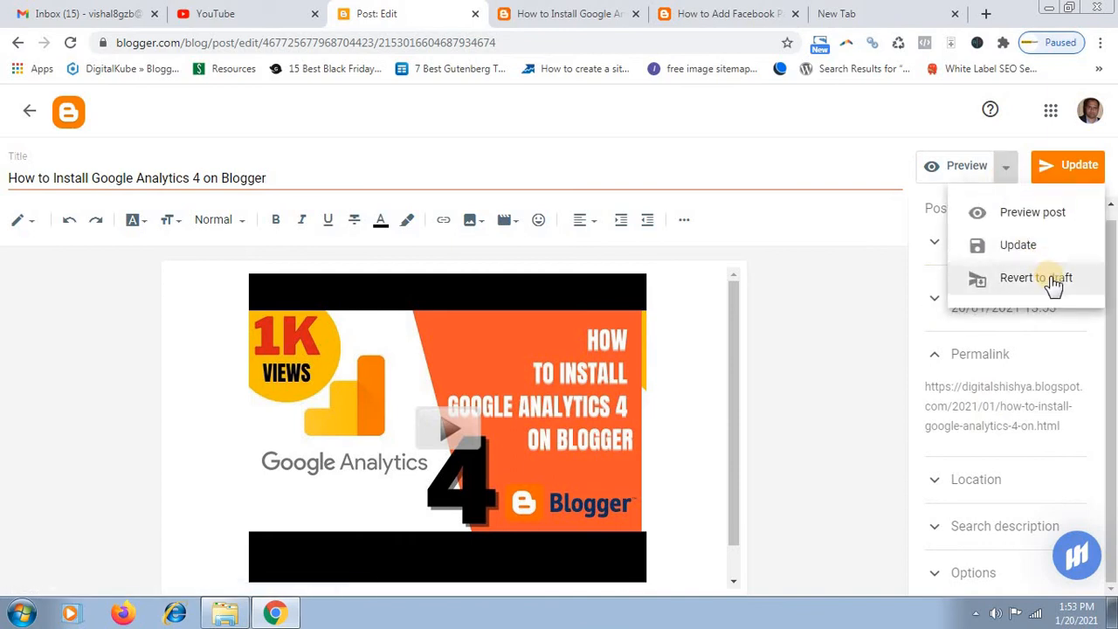
click(1054, 279)
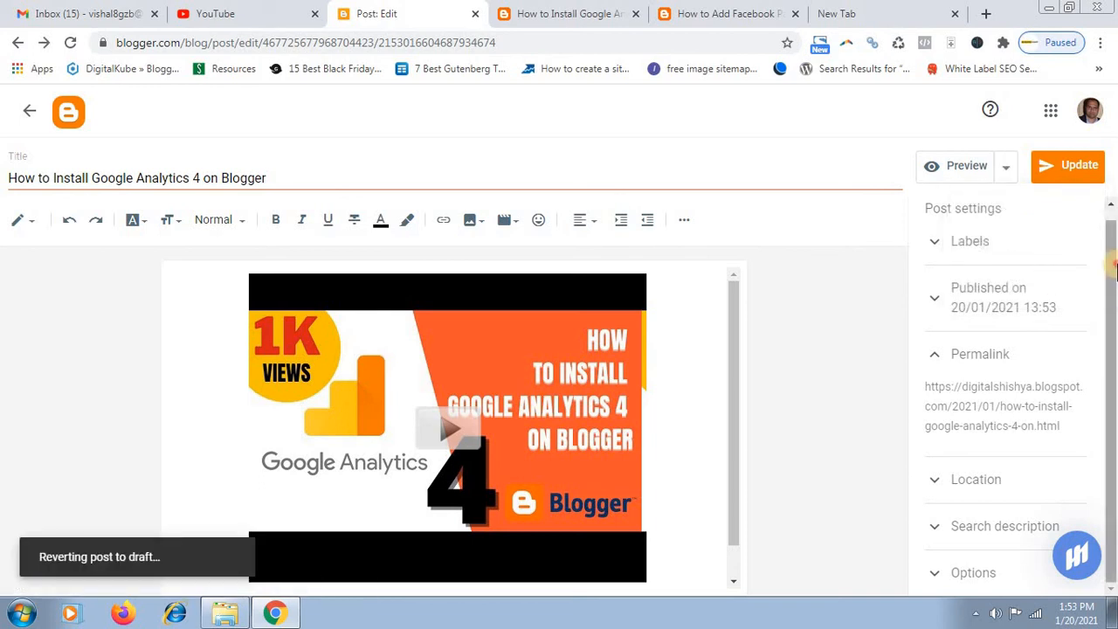
Switch the post to a custom permalink and append "-blogger" to the slug, making it how-to-install-google-analytics-4-on-blogger
drag(1114, 306, 1114, 435)
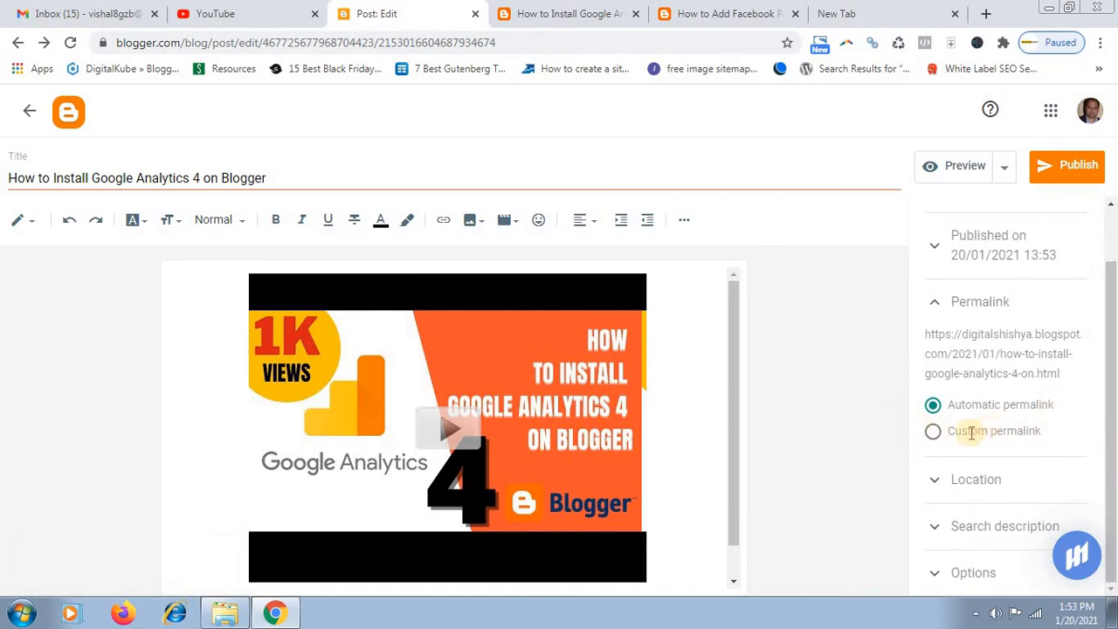
click(933, 432)
scroll(1114, 384, down, 1)
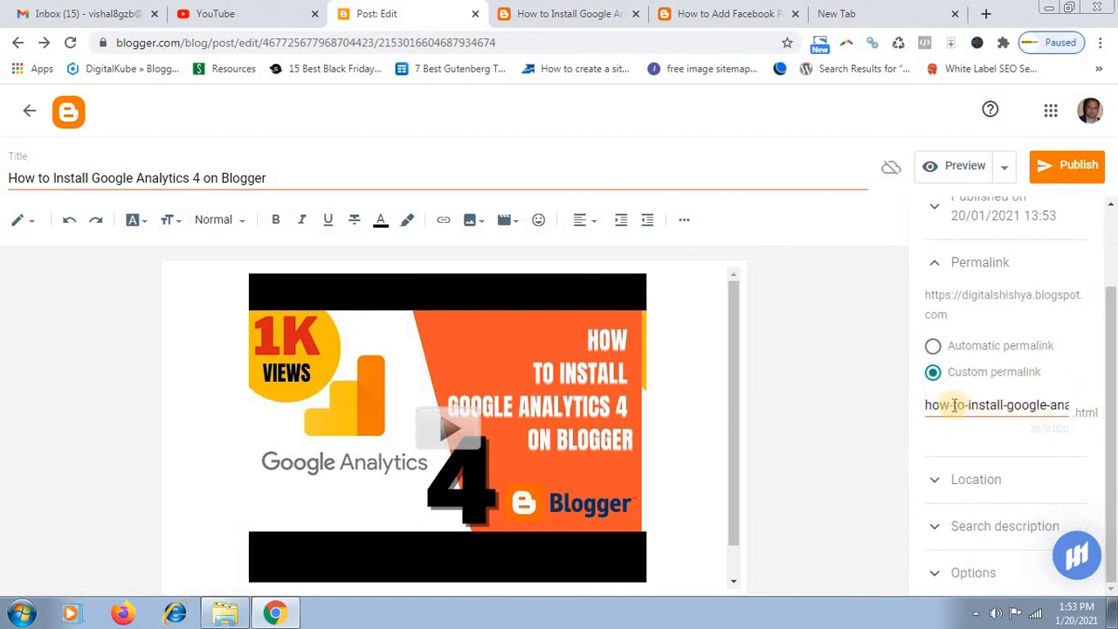
drag(928, 405, 1091, 407)
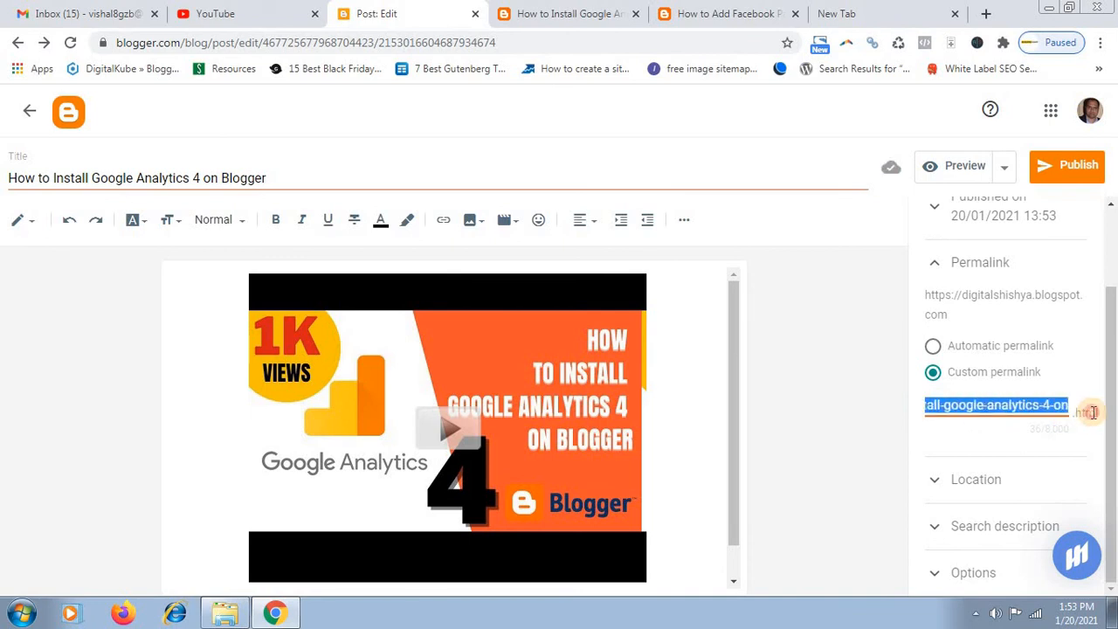
drag(994, 402, 1091, 408)
click(1073, 407)
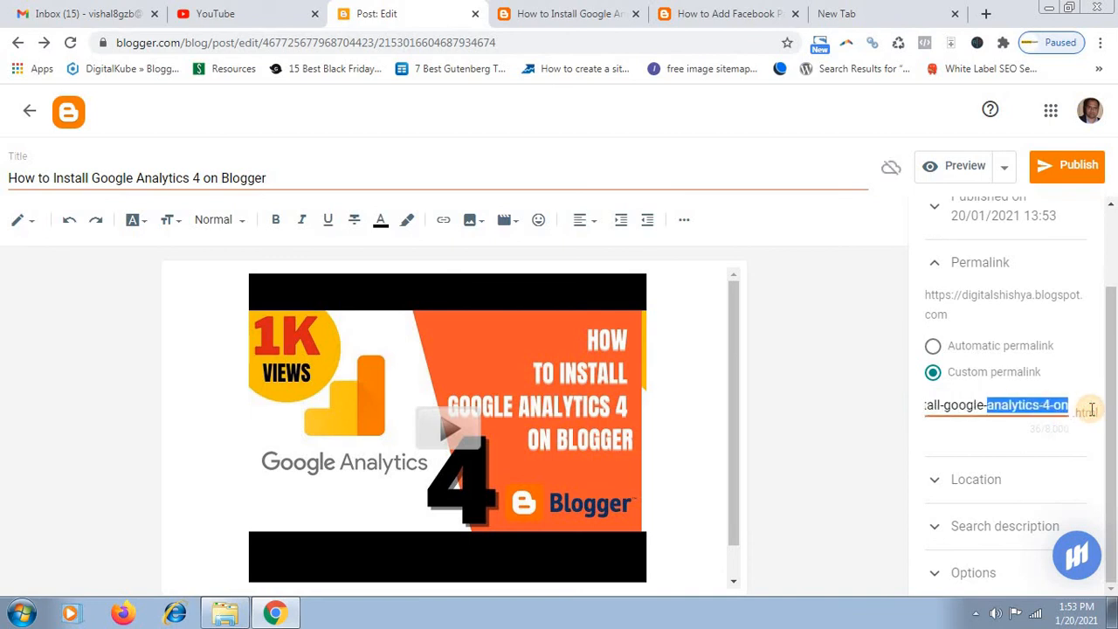
click(1091, 409)
text(-blogger)
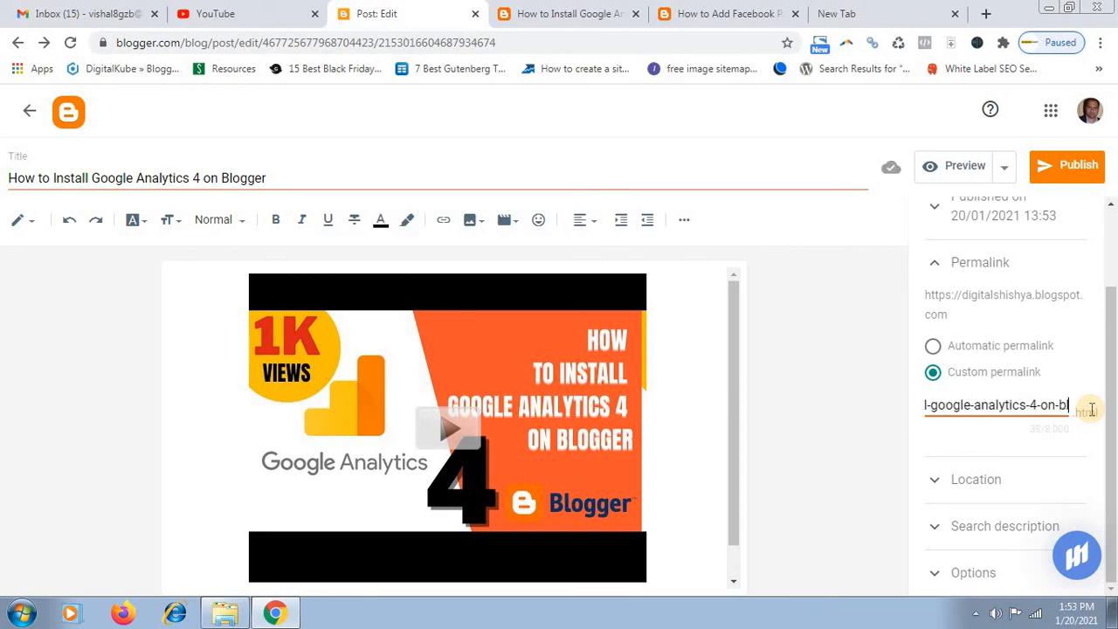
click(1061, 466)
Publish the Google Analytics 4 post again and open its live page from the posts list
click(1081, 171)
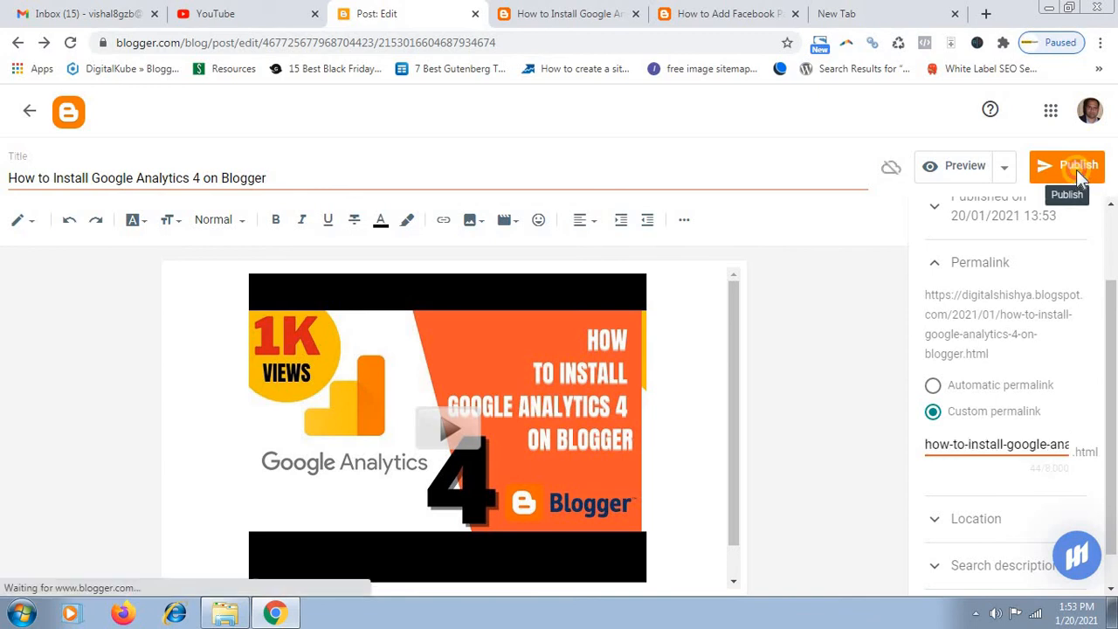
click(669, 391)
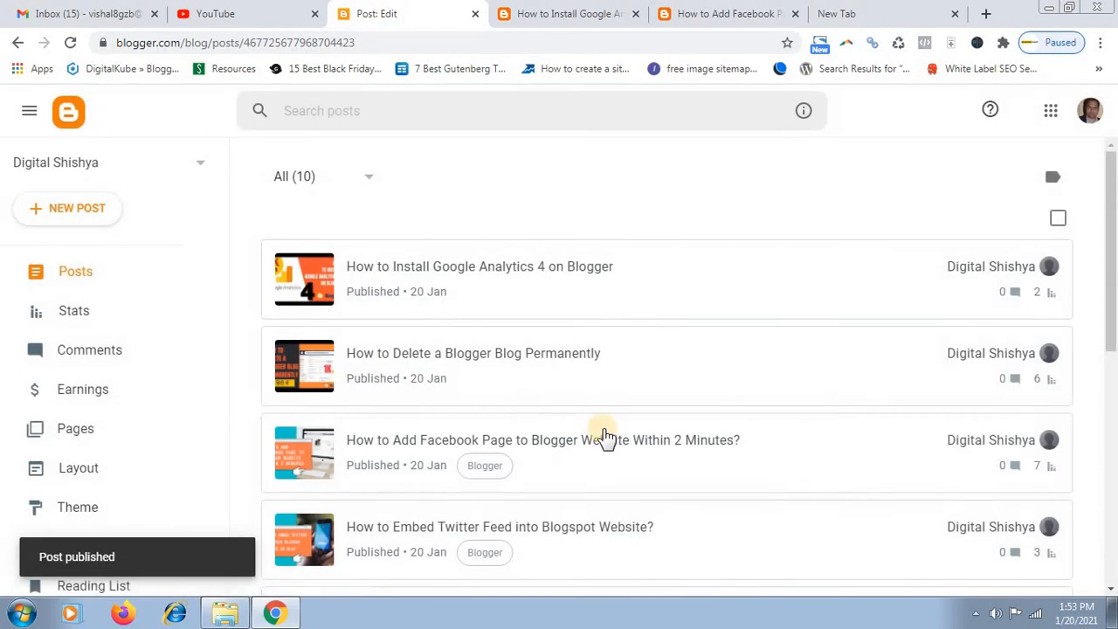
click(1013, 267)
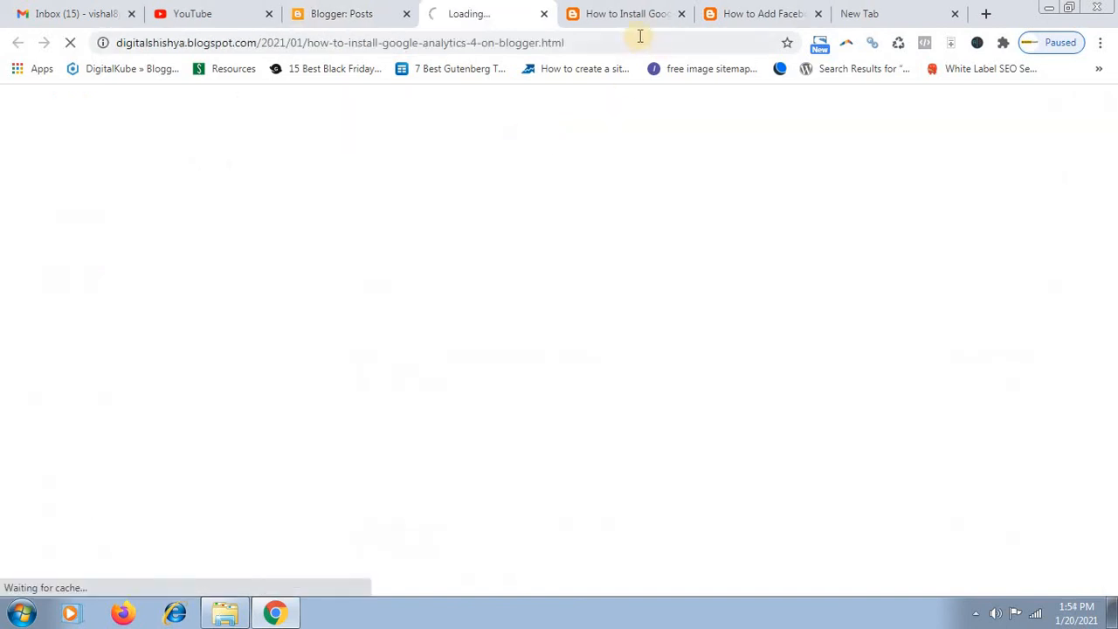
Highlight the slug how-to-install-google-analytics-4-on-blogger in the live post's URL to examine it
click(603, 48)
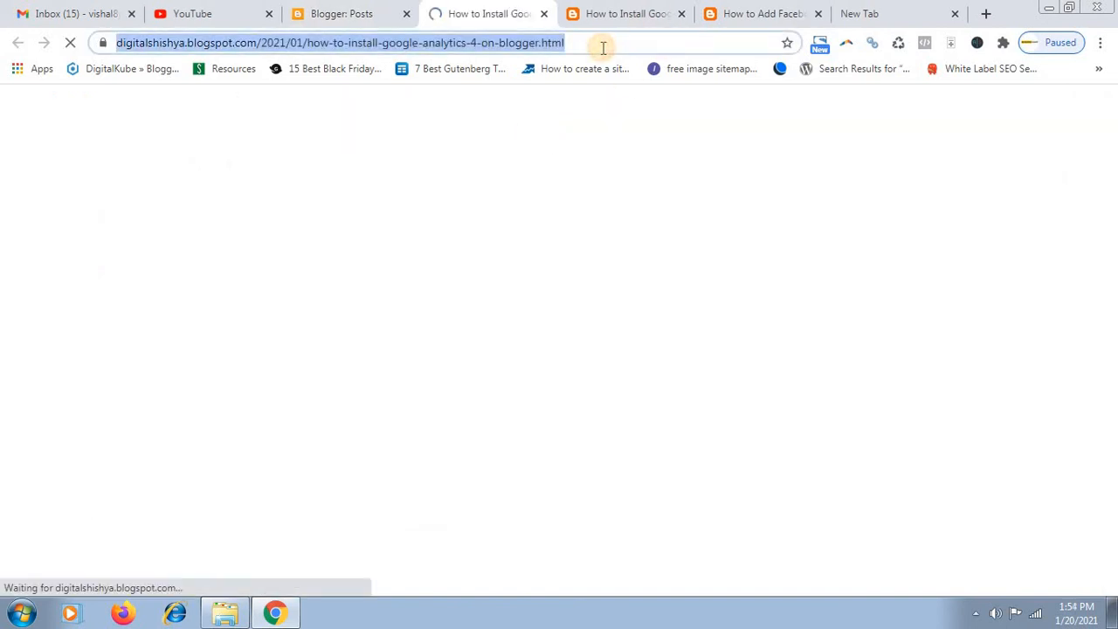
click(350, 41)
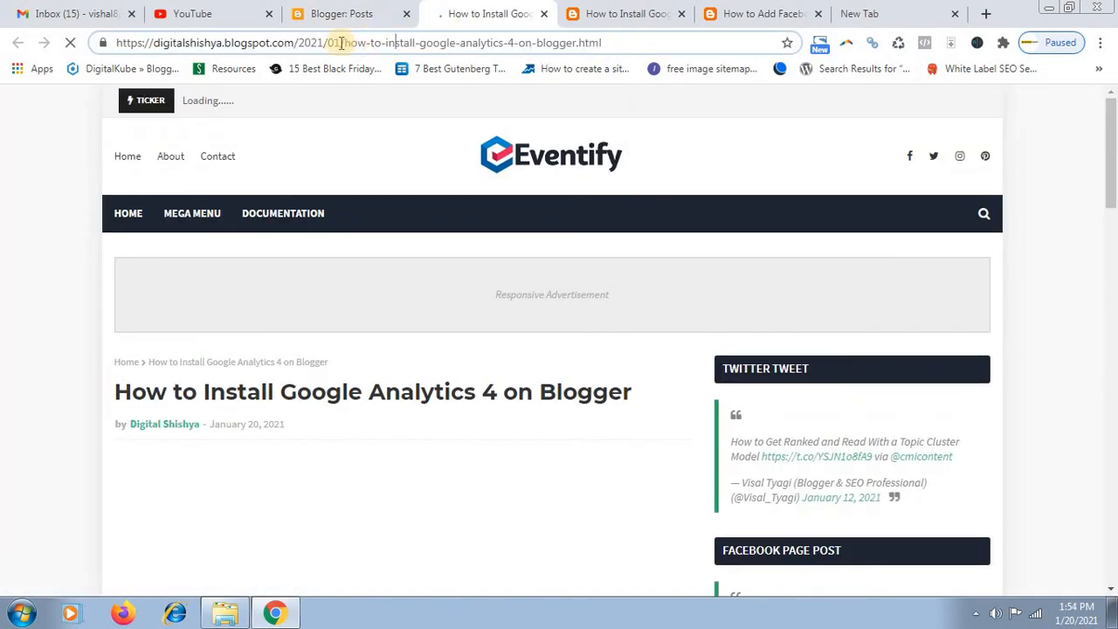
drag(344, 42, 577, 42)
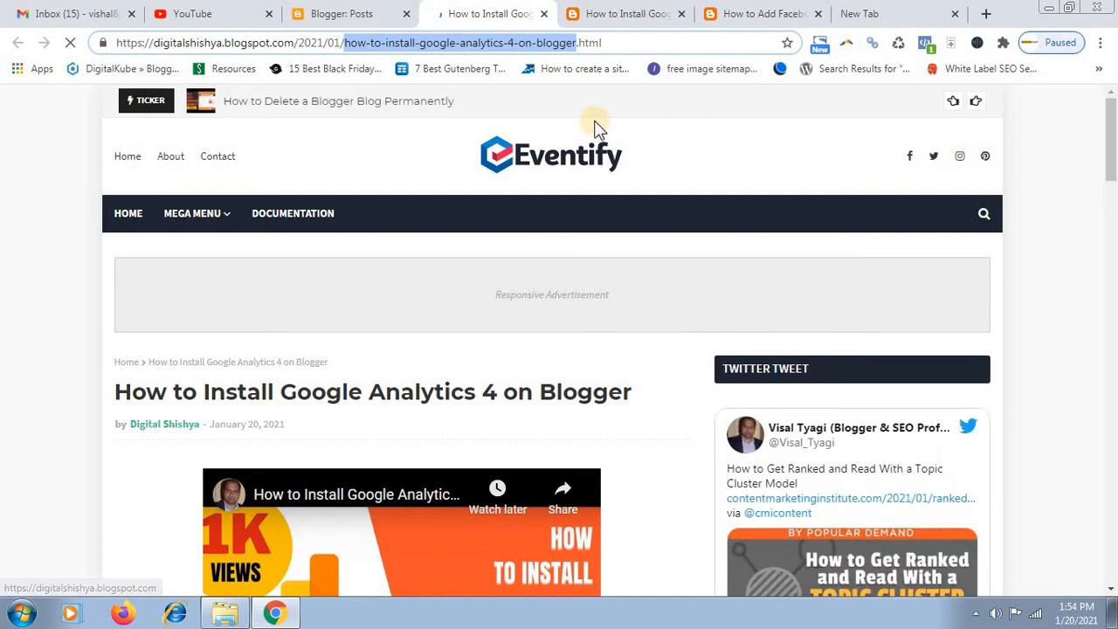
Reload the old post URL ending in how-to-install-google-analytics-4-on.html and examine the page it loads
click(655, 13)
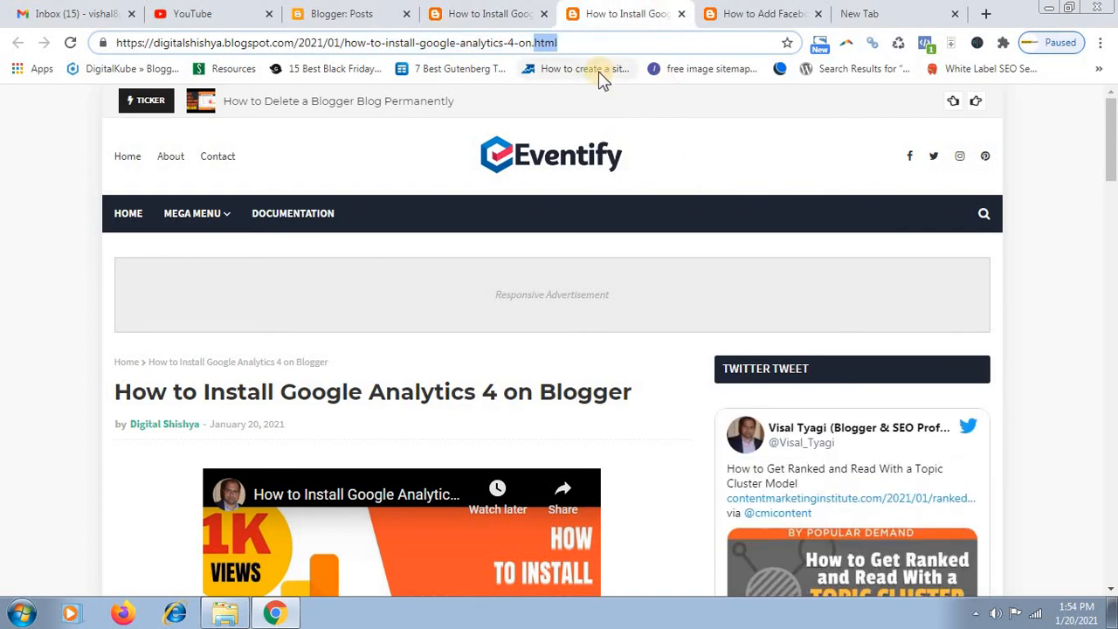
click(591, 43)
double_click(592, 42)
key(Return)
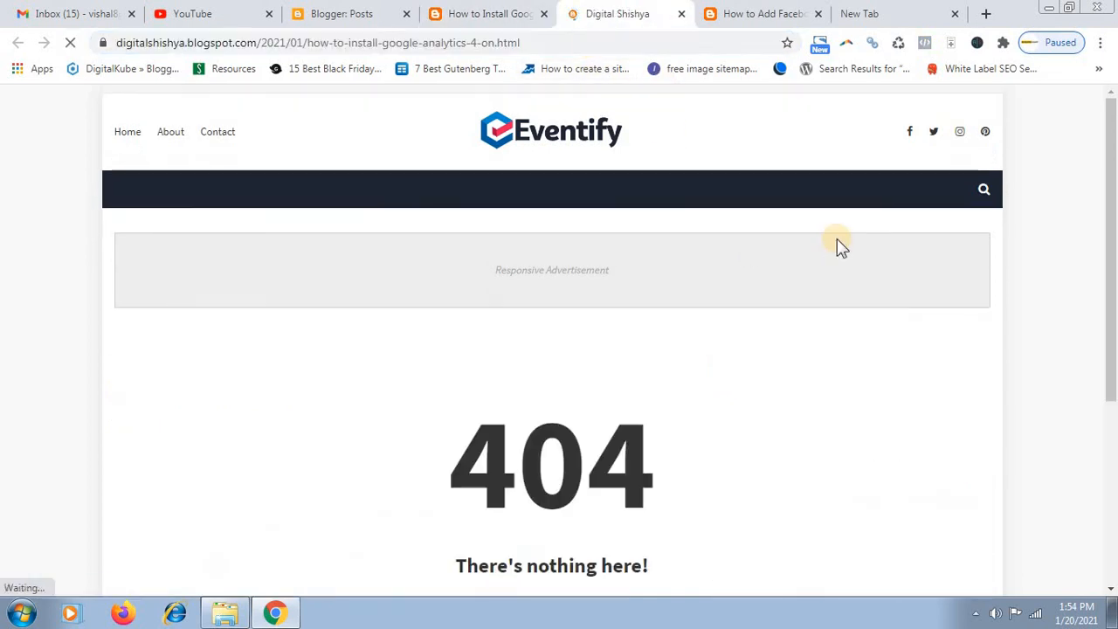
drag(1114, 220, 1112, 284)
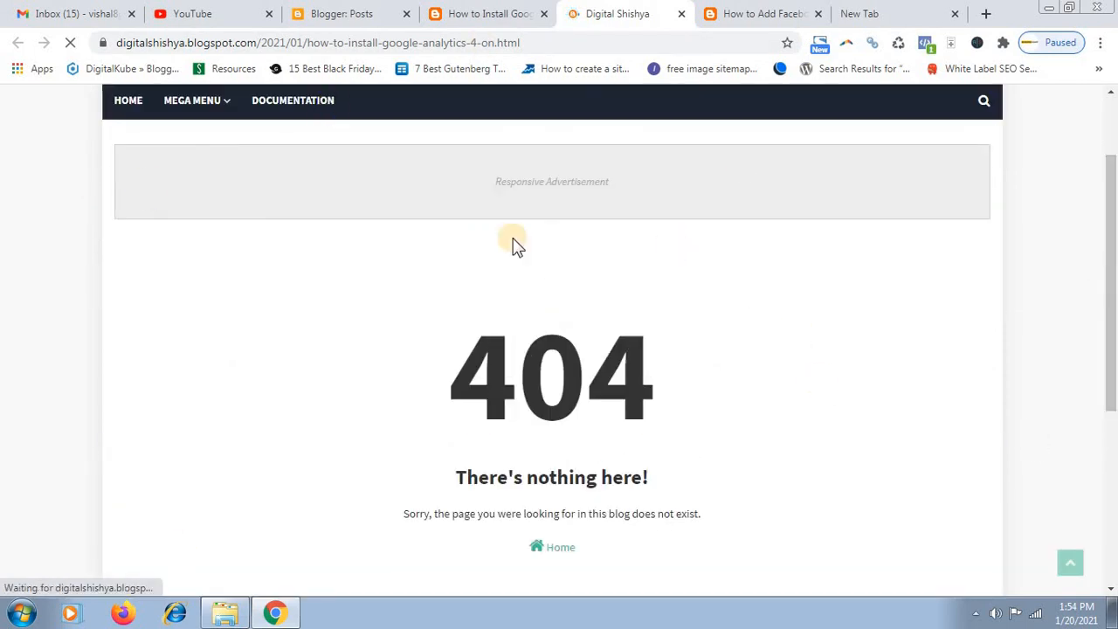